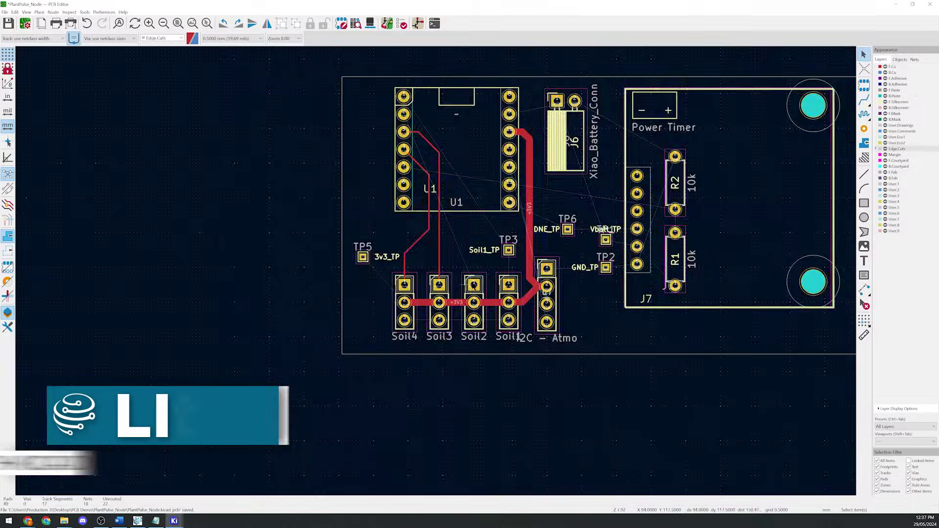
# Zoom in on U1 in the routed PlantPulse_Node PCB layout
pyautogui.scroll(5, 417, 244)
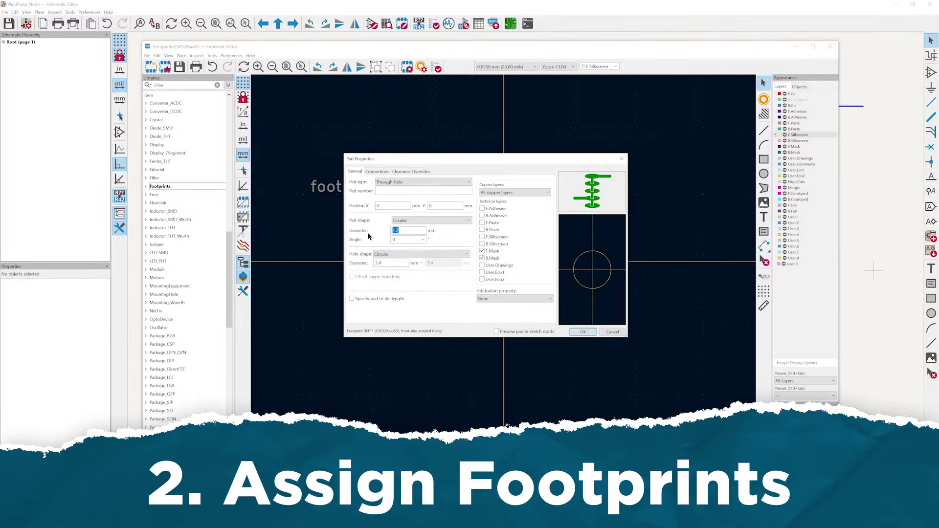
# Check U1's pad options, start a track from U1, then run DRC and ERC
pyautogui.rightClick(504, 261)
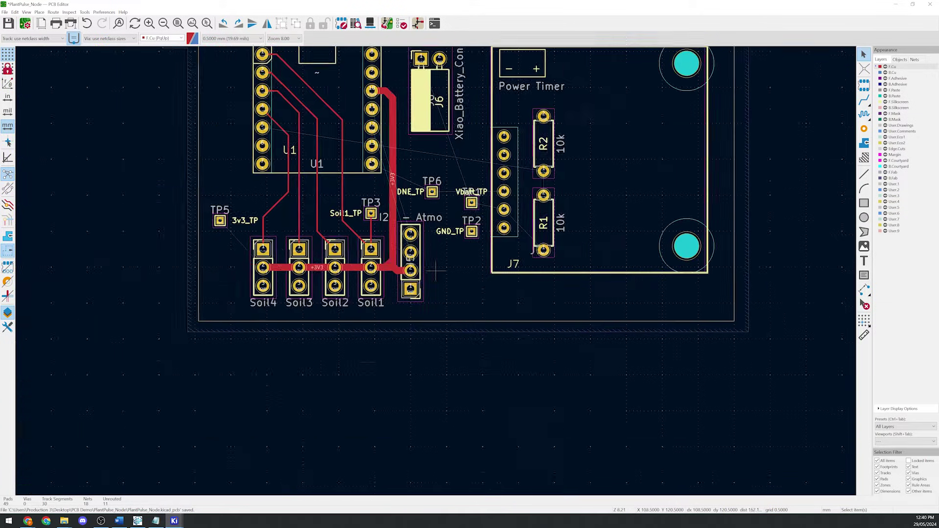
pyautogui.press('x')
pyautogui.click(276, 167)
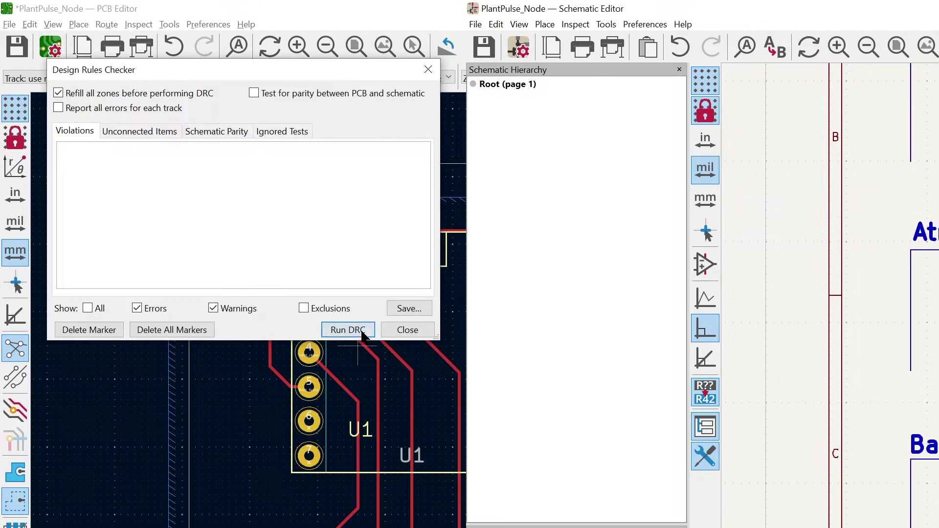
pyautogui.click(347, 329)
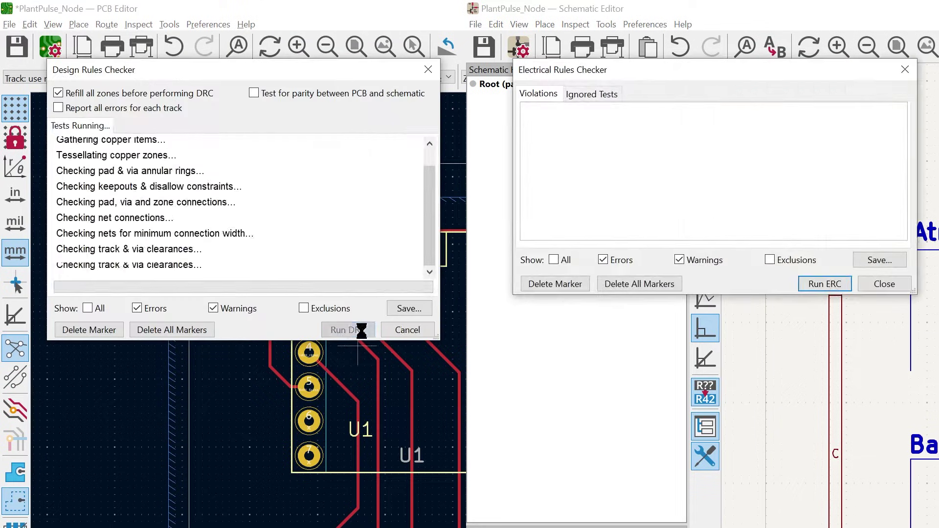
pyautogui.click(825, 284)
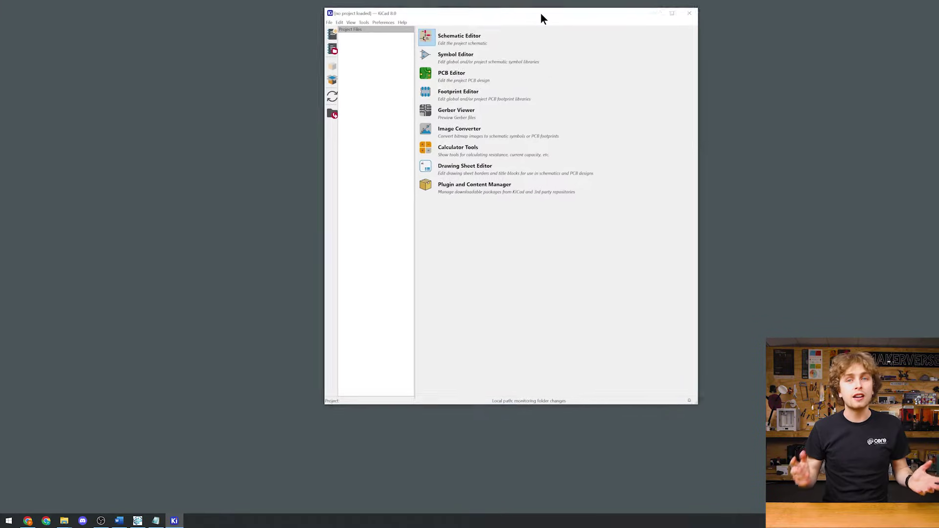
# Maximize the project manager, create the new project, and open its schematic full screen
pyautogui.doubleClick(541, 13)
pyautogui.click(9, 26)
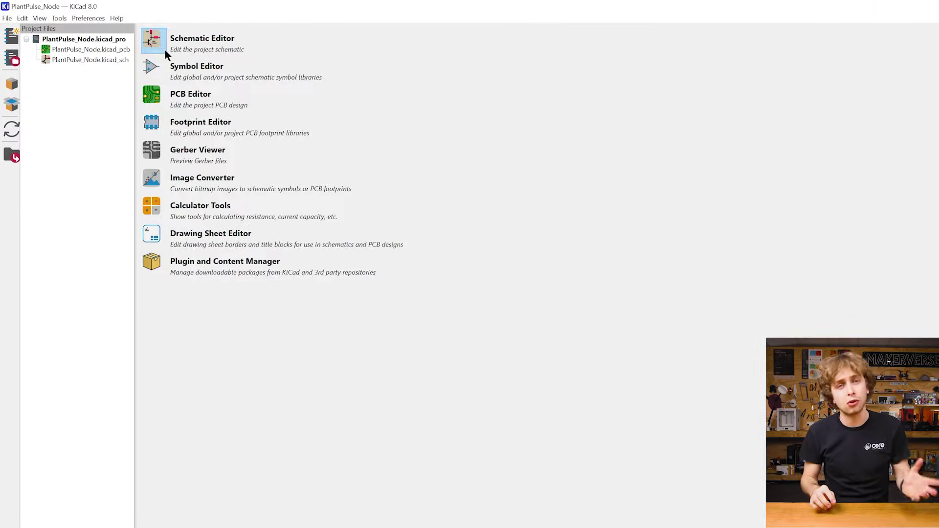
pyautogui.click(161, 47)
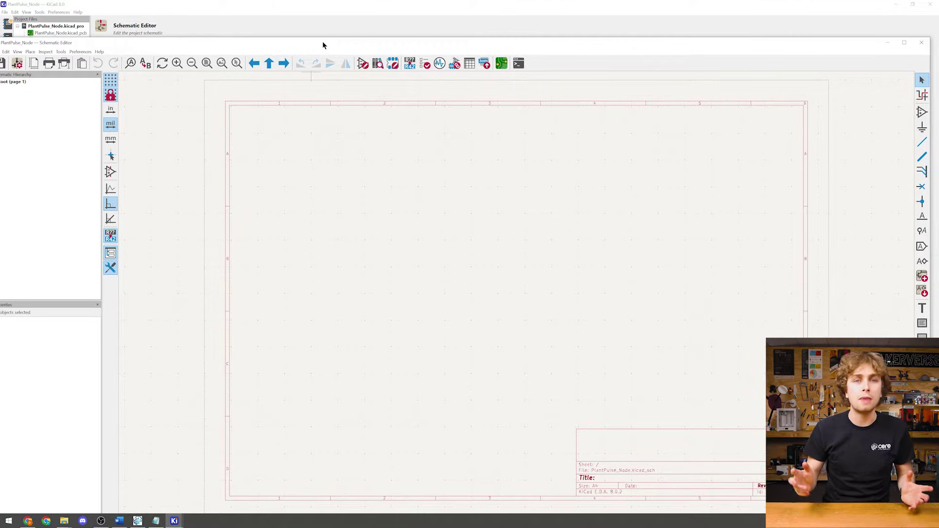
pyautogui.moveTo(322, 45); pyautogui.dragTo(331, 4)
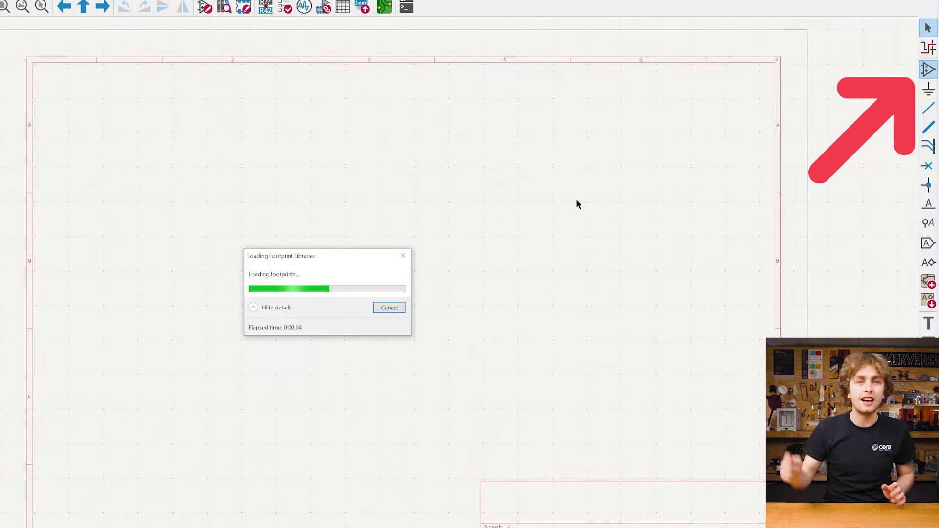
# Search 'conn_' and place the Conn_01x03_Pin connector on the sheet as J1
pyautogui.write('conn_01x03')
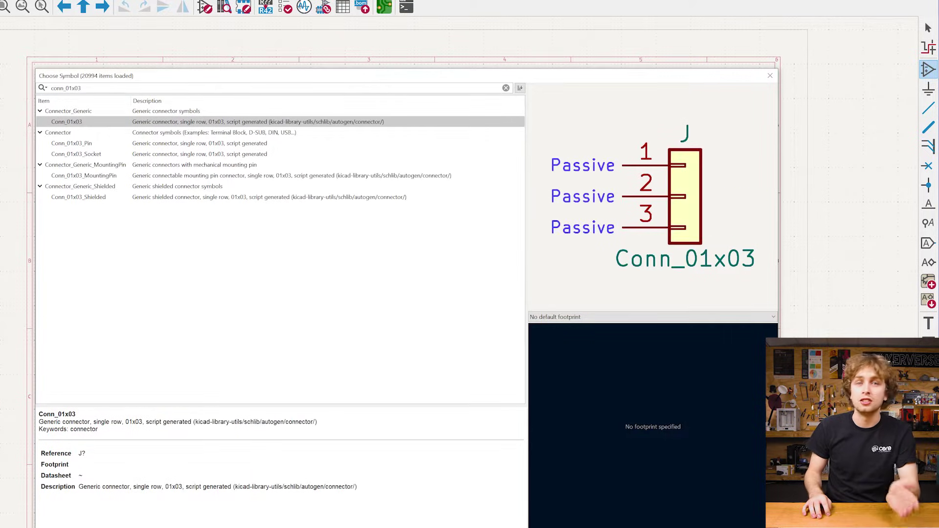
pyautogui.click(99, 144)
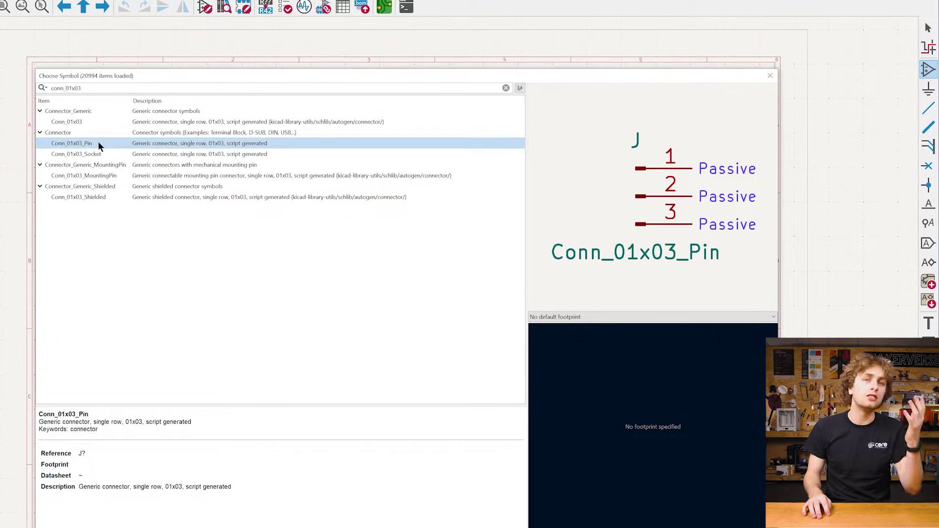
pyautogui.doubleClick(98, 143)
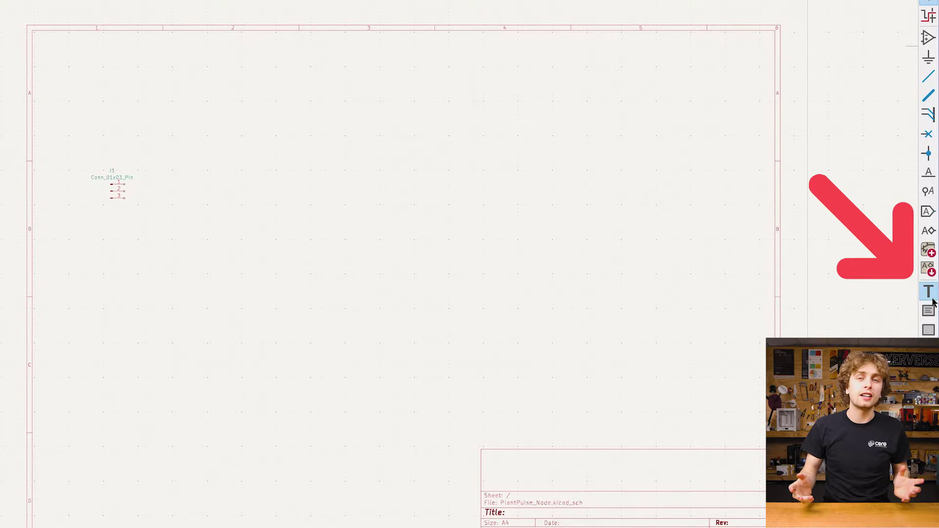
# Label J1's three pins Signal, Power and Ground
pyautogui.click(394, 176)
pyautogui.write('Signal')
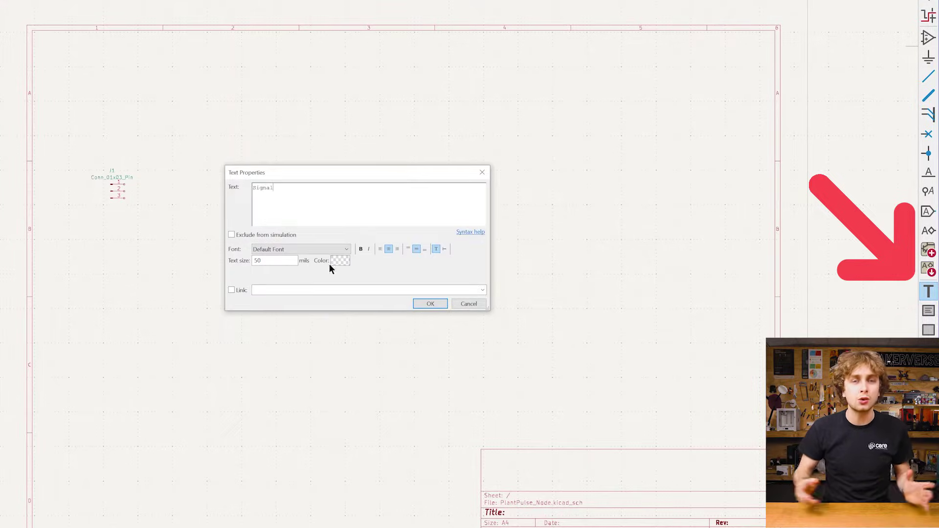
pyautogui.click(428, 304)
pyautogui.scroll(3, 406, 287)
pyautogui.click(421, 292)
pyautogui.click(419, 299)
pyautogui.write('Power')
pyautogui.click(419, 298)
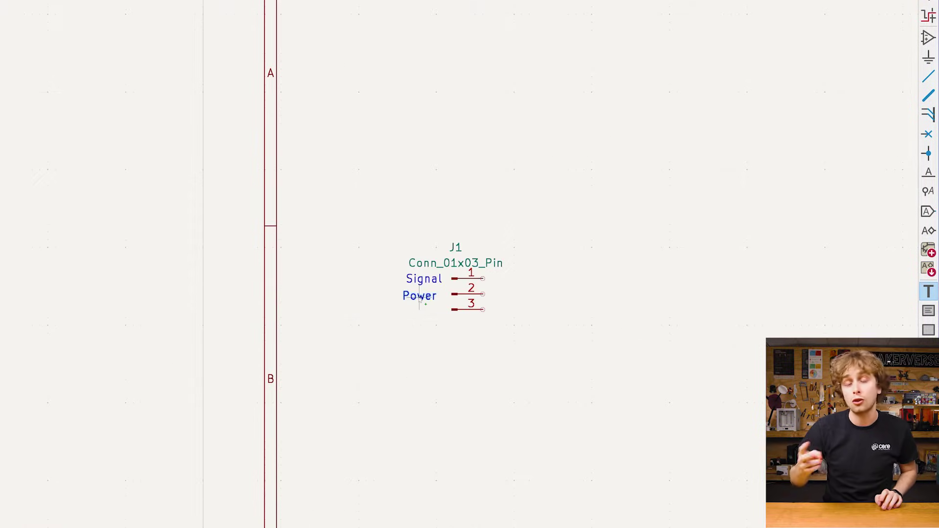
pyautogui.write('tGround')
pyautogui.click(430, 304)
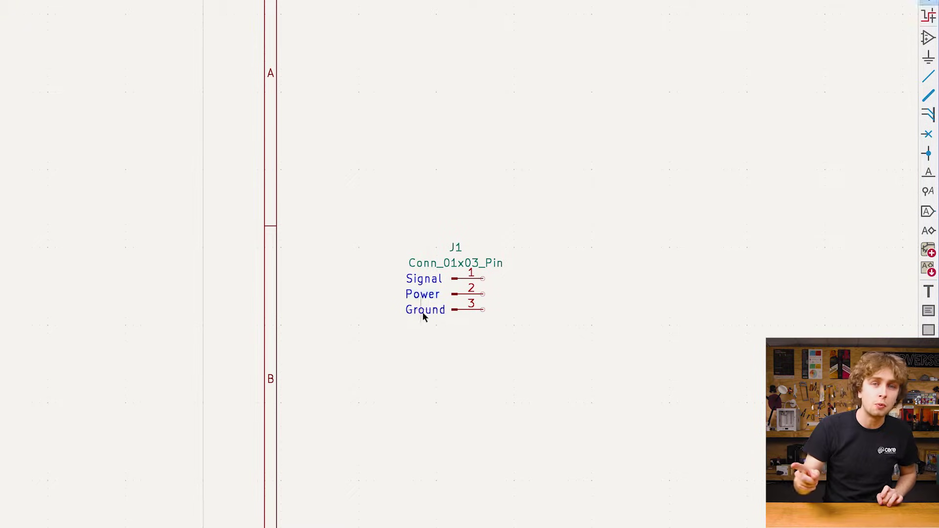
# Duplicate the labelled J1 connector to create J2–J4 below it
pyautogui.moveTo(385, 207); pyautogui.dragTo(538, 347)
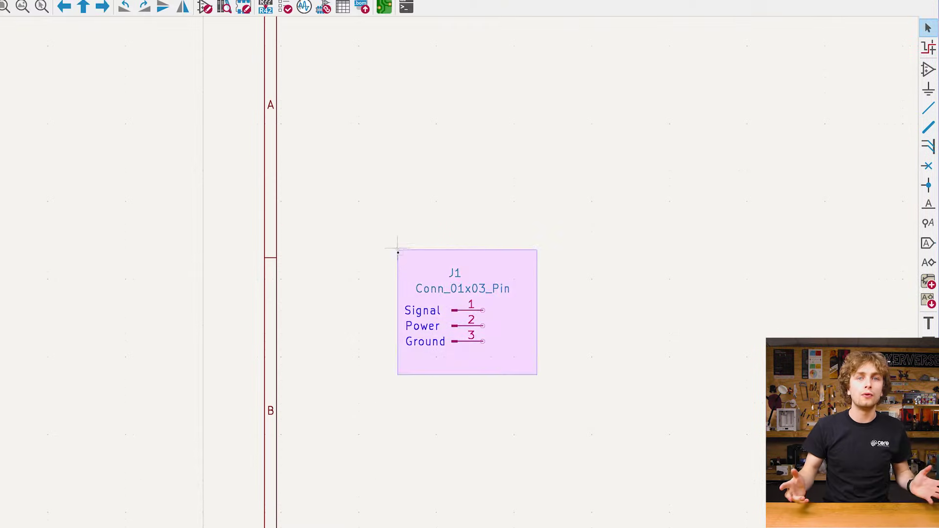
pyautogui.hotkey('ctrl', 'd')
pyautogui.click(453, 420)
pyautogui.scroll(-3, 408, 326)
pyautogui.hotkey('ctrl', 'd')
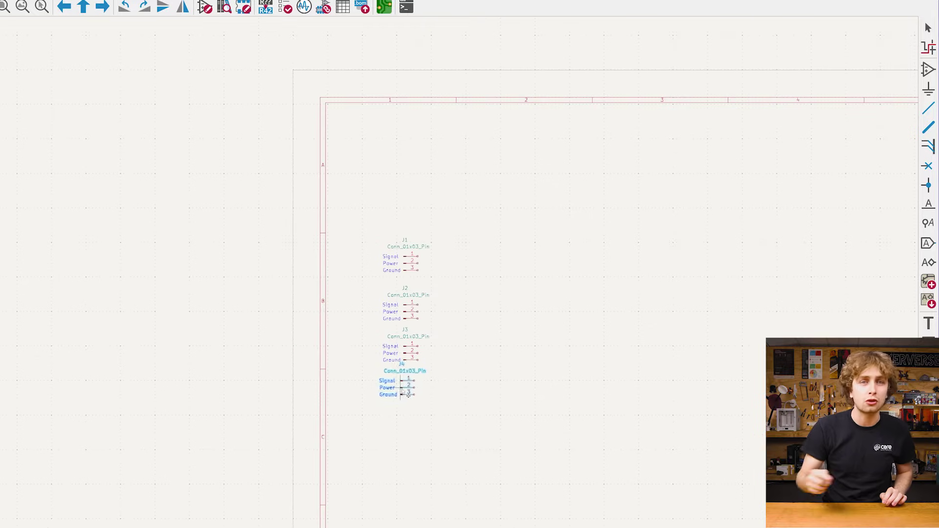
pyautogui.moveTo(510, 364); pyautogui.dragTo(214, 323, button='middle')
# Place a Conn_01x04_Pin connector as J5 below the other connectors
pyautogui.write('a')
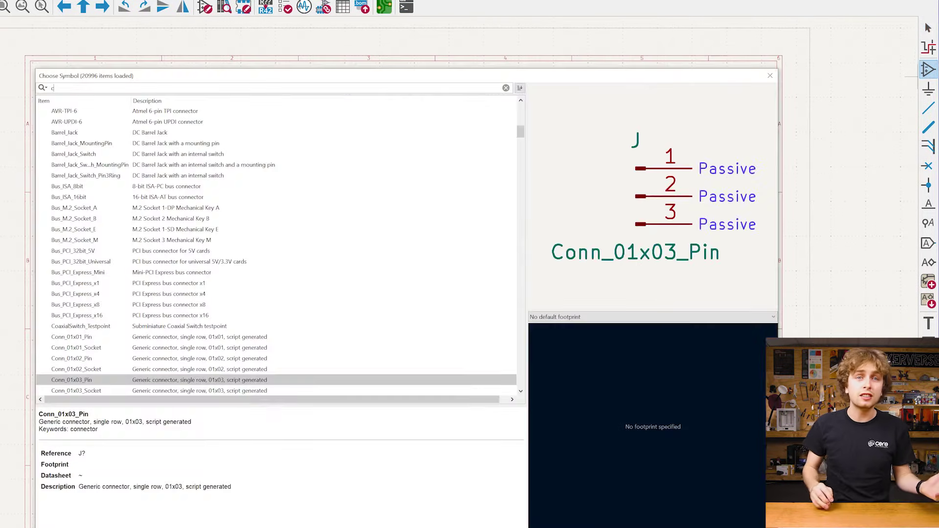
pyautogui.write('conn')
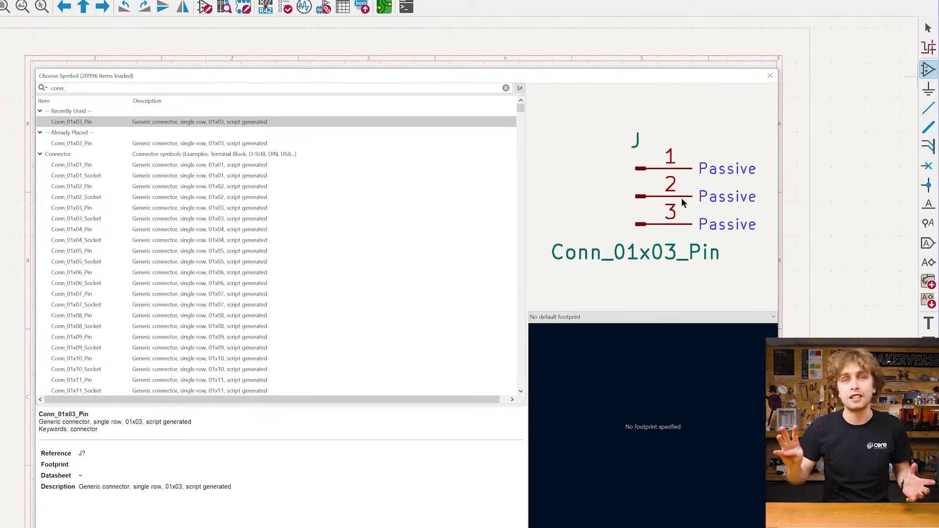
pyautogui.write('_01x04')
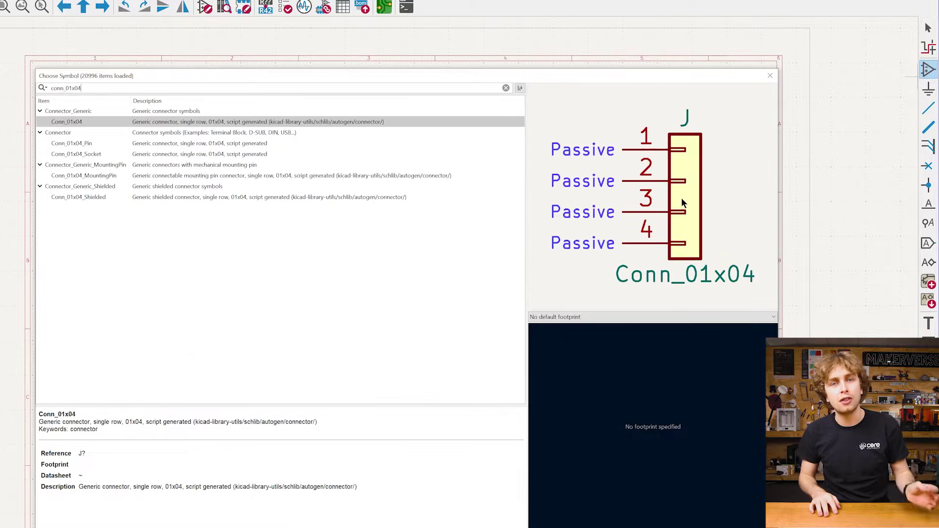
pyautogui.click(114, 145)
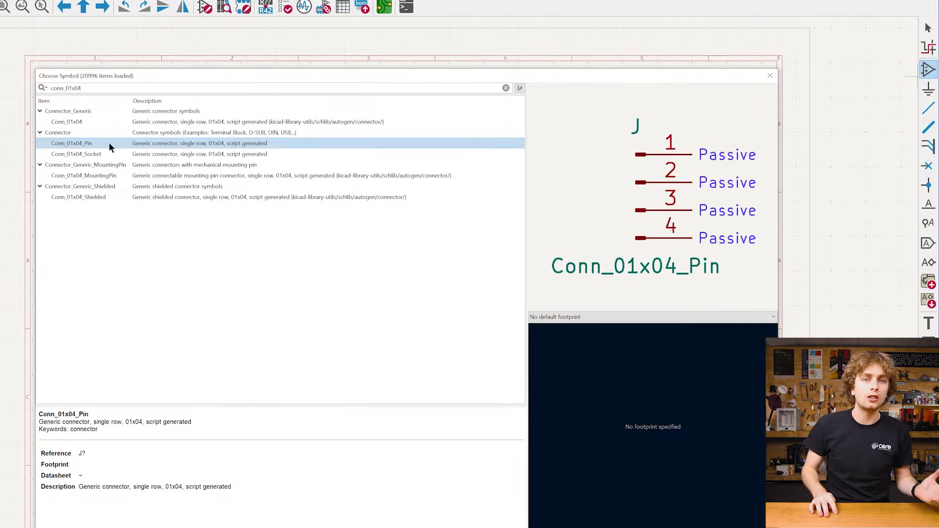
pyautogui.doubleClick(109, 142)
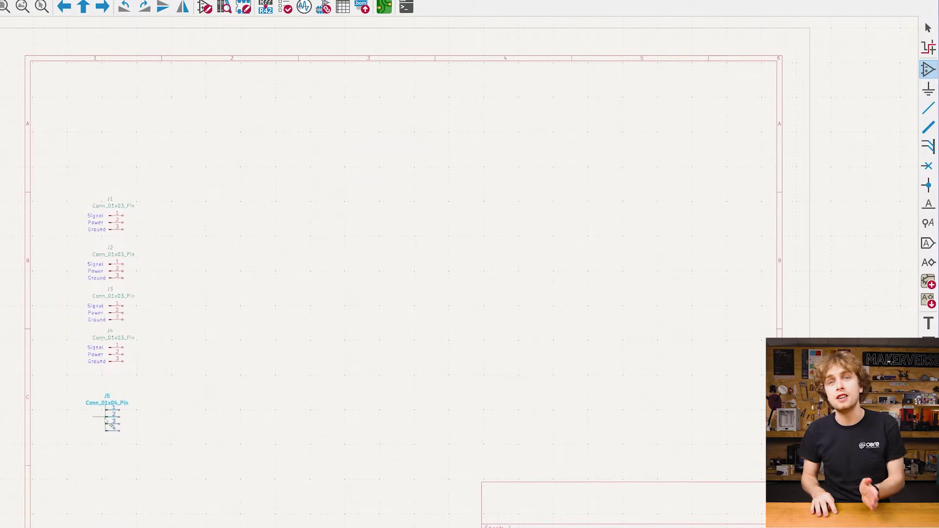
pyautogui.click(128, 406)
pyautogui.scroll(3, 132, 397)
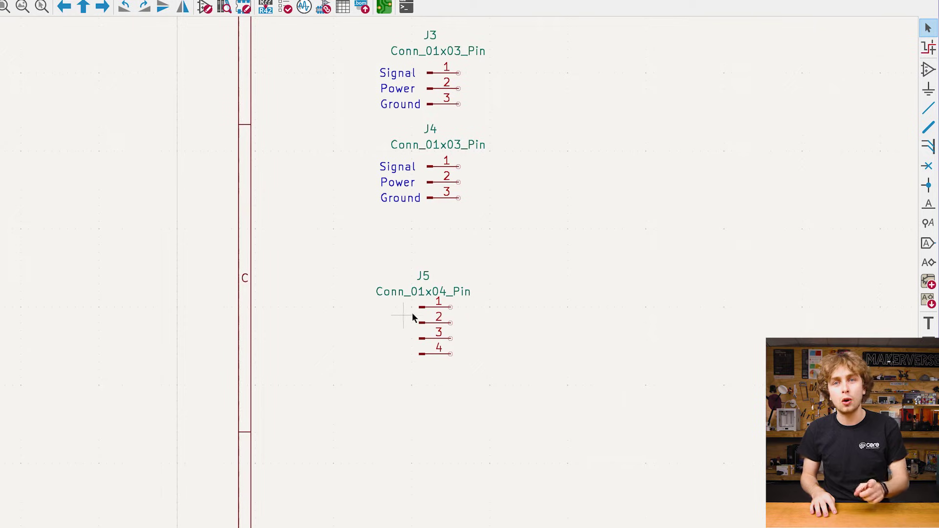
# Label J5's pins Ground, 3v3, SDA and SCL
pyautogui.press('t')
pyautogui.click(367, 331)
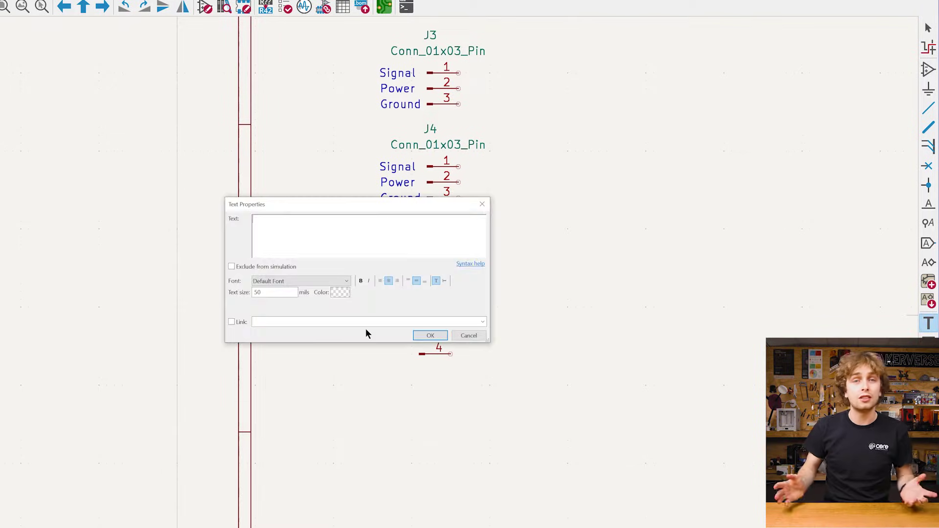
pyautogui.write('Ground')
pyautogui.press('Return')
pyautogui.click(395, 307)
pyautogui.click(400, 324)
pyautogui.write('3v3')
pyautogui.press('Return')
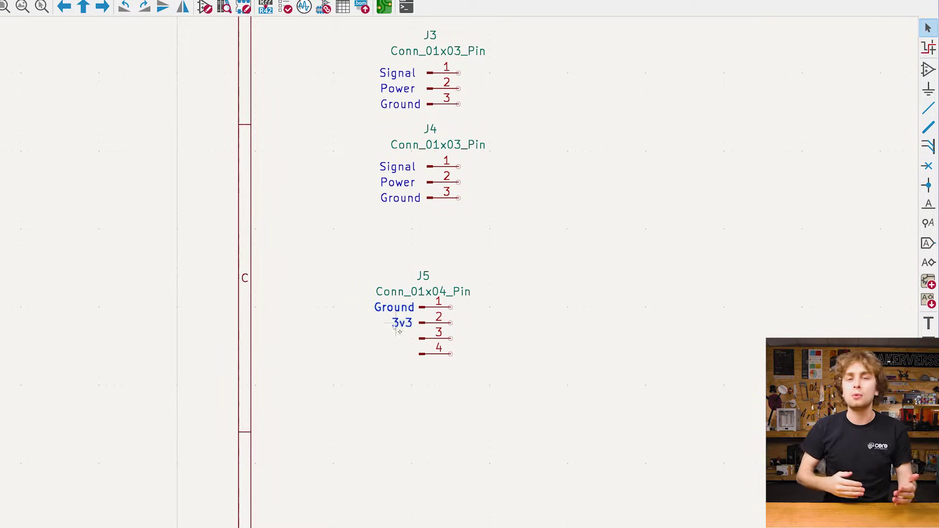
pyautogui.click(400, 332)
pyautogui.write('SDA')
pyautogui.click(429, 336)
pyautogui.click(402, 339)
pyautogui.click(415, 349)
pyautogui.write('SCL')
pyautogui.press('Return')
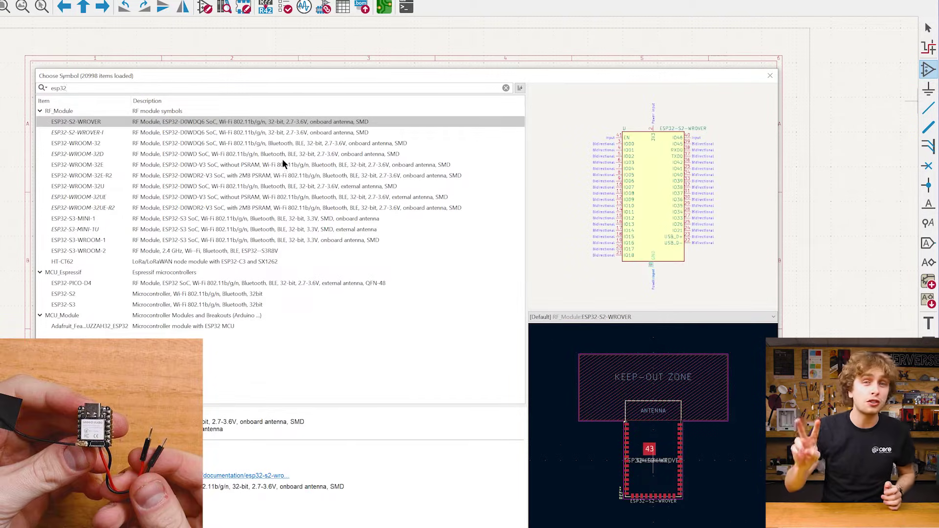
pyautogui.click(274, 134)
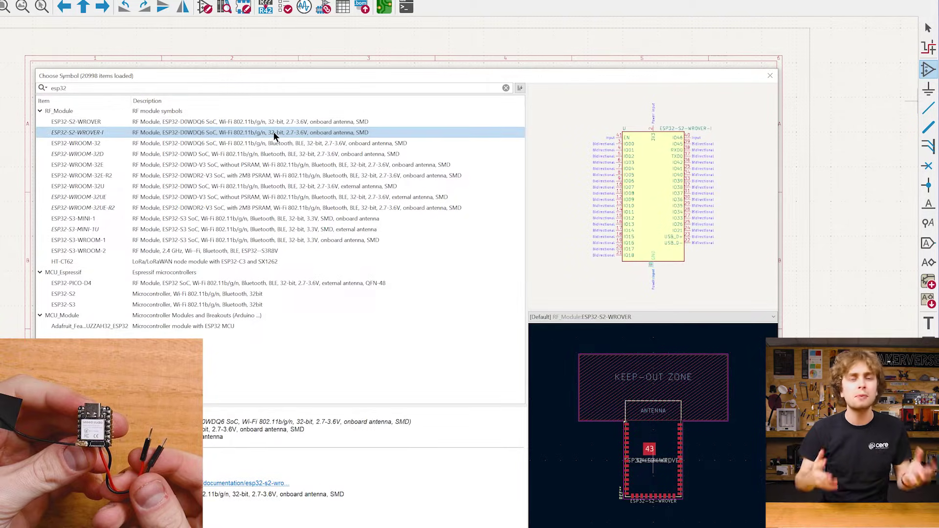
pyautogui.press('Down')
pyautogui.press('Down')
pyautogui.press('Down')
pyautogui.press('Down')
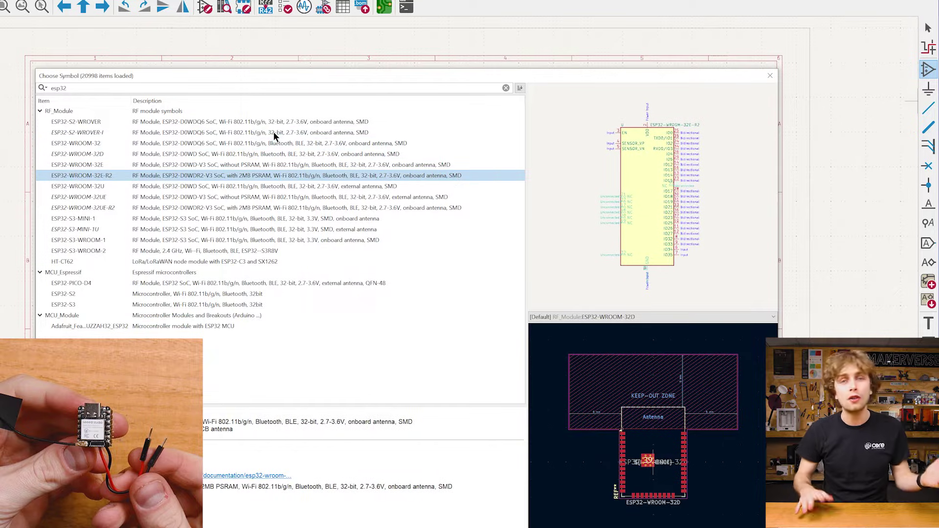
pyautogui.press('Down')
pyautogui.press('Down')
pyautogui.press('Down')
pyautogui.press('Down')
pyautogui.press('Down')
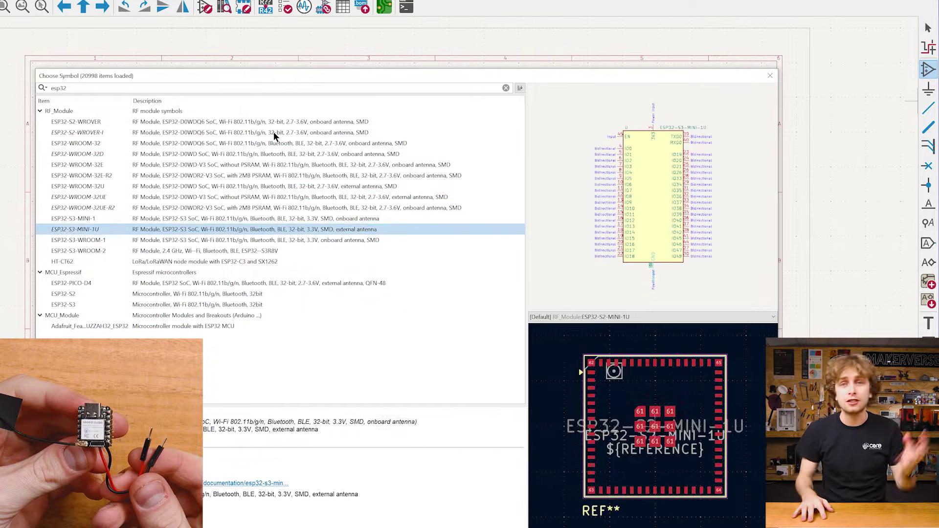
pyautogui.press('Down')
pyautogui.press('Down')
pyautogui.press('Down')
pyautogui.press('Down')
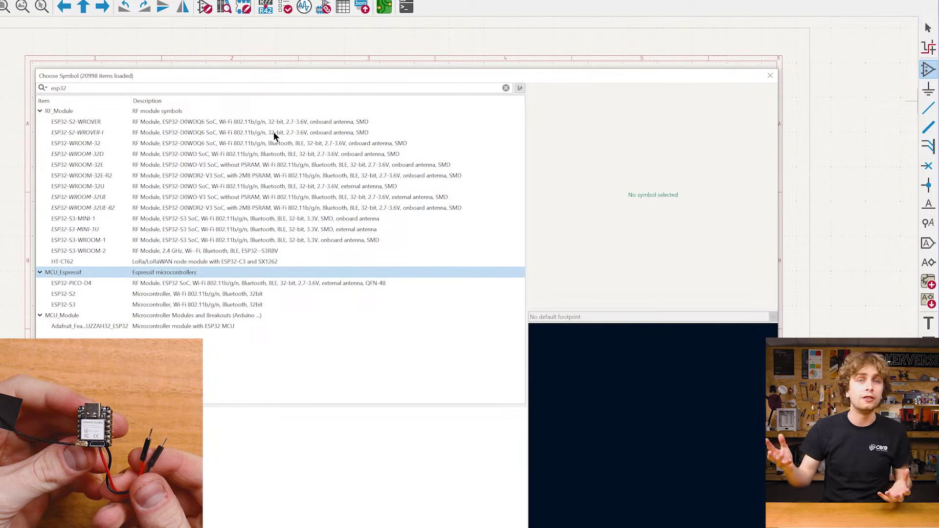
pyautogui.press('Down')
pyautogui.press('Down')
pyautogui.press('Down')
pyautogui.press('Down')
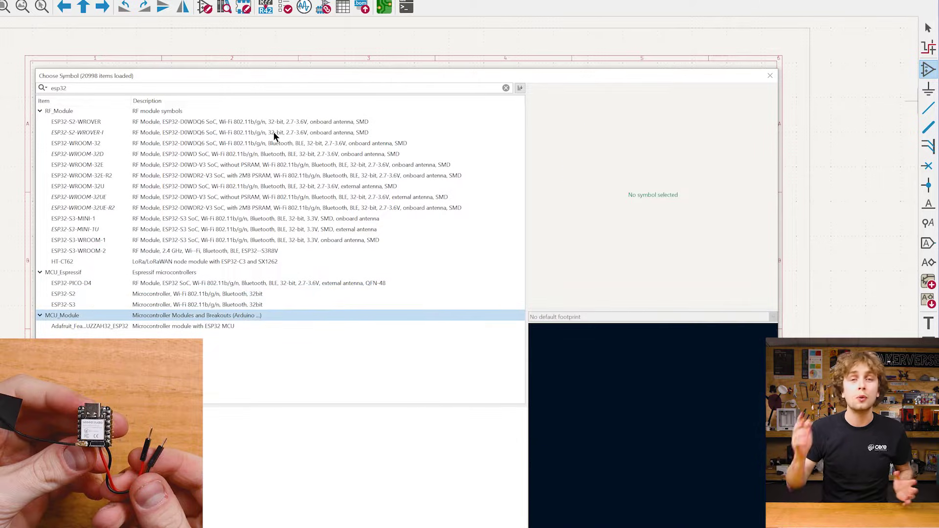
pyautogui.press('Down')
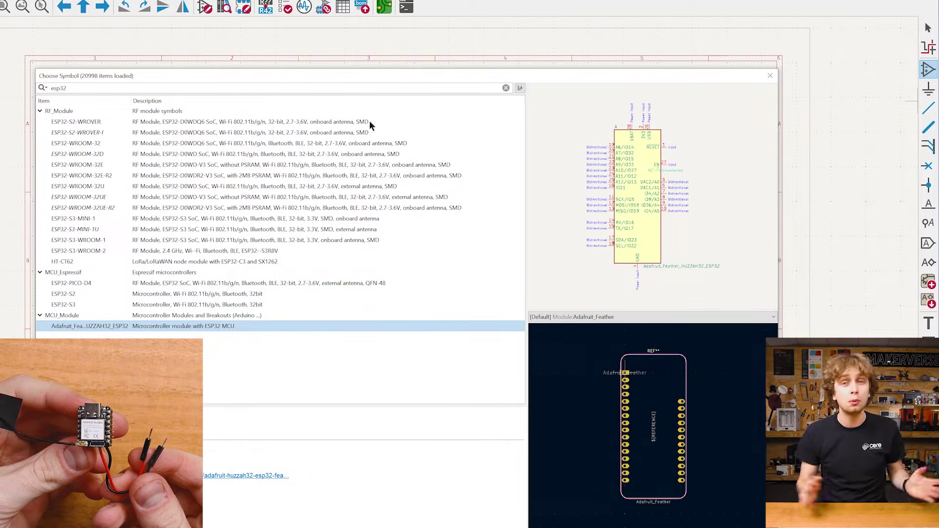
pyautogui.click(769, 75)
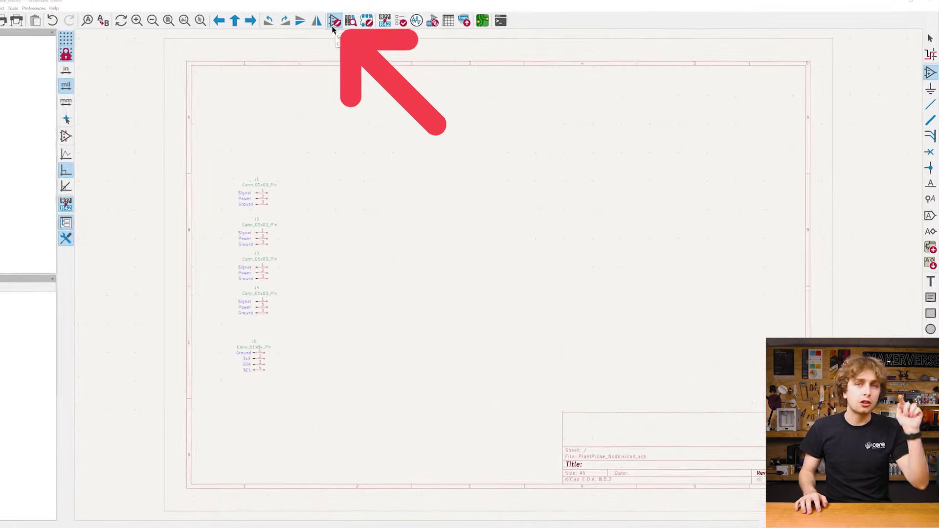
# In the Symbol Editor, create a new project library named symbols
pyautogui.click(200, 17)
pyautogui.click(9, 56)
pyautogui.click(95, 68)
pyautogui.click(385, 326)
pyautogui.click(419, 353)
pyautogui.write('symbols')
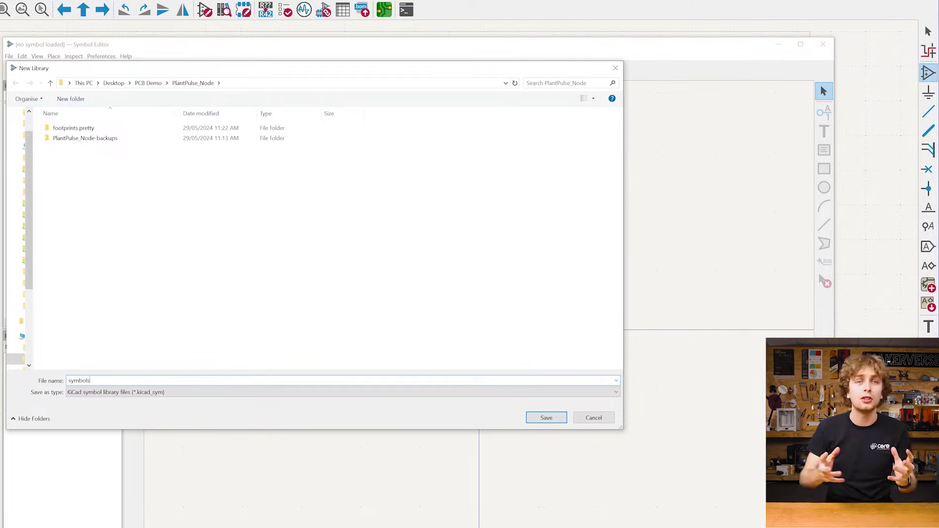
pyautogui.press('Return')
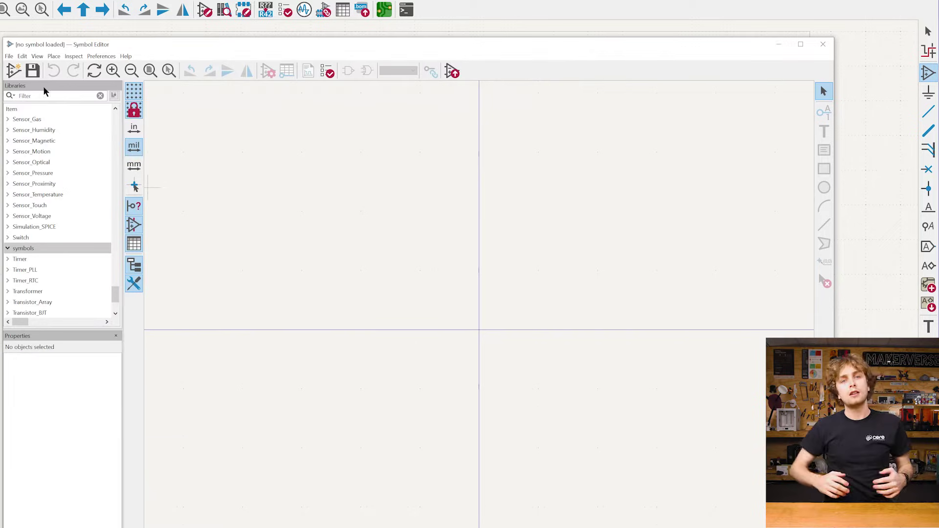
# Create the ESP32-Xiao symbol, add its pins and draw a body rectangle around them
pyautogui.click(14, 71)
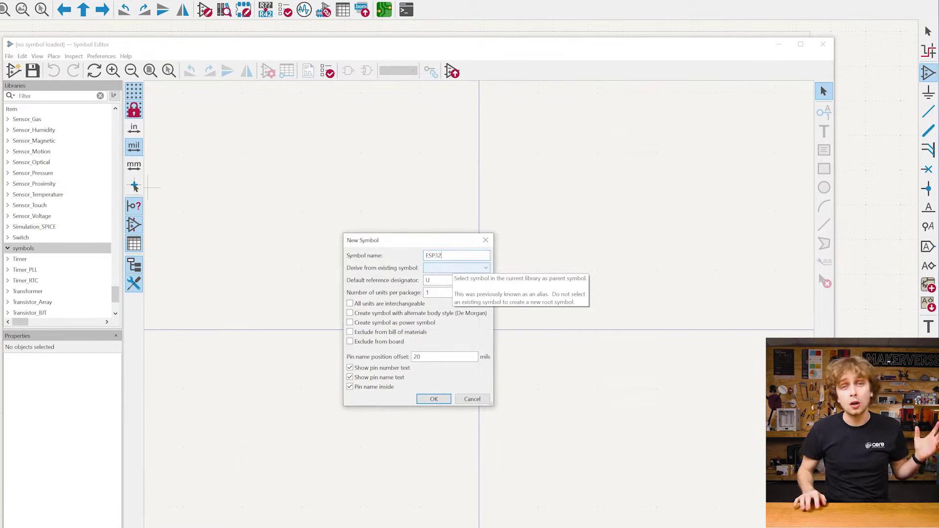
pyautogui.write('ESP32-Xiao')
pyautogui.press('Return')
pyautogui.press('p')
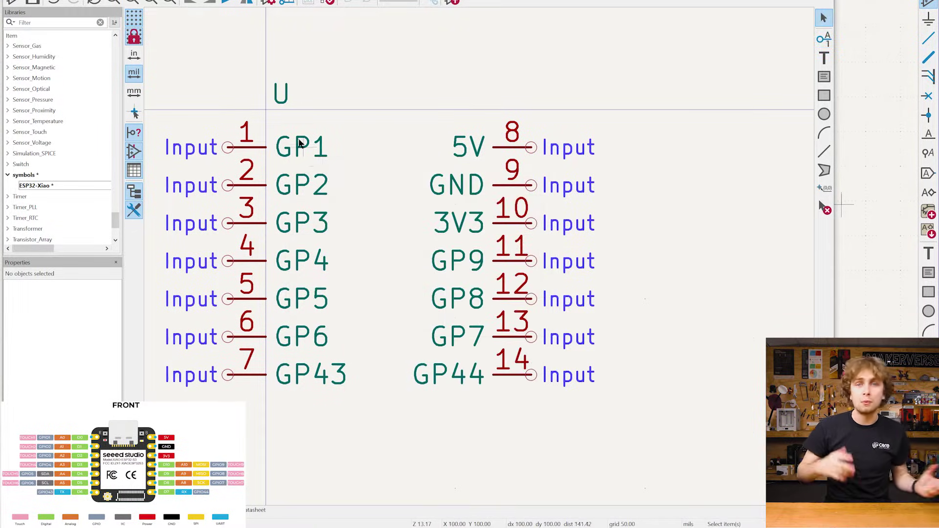
pyautogui.click(824, 95)
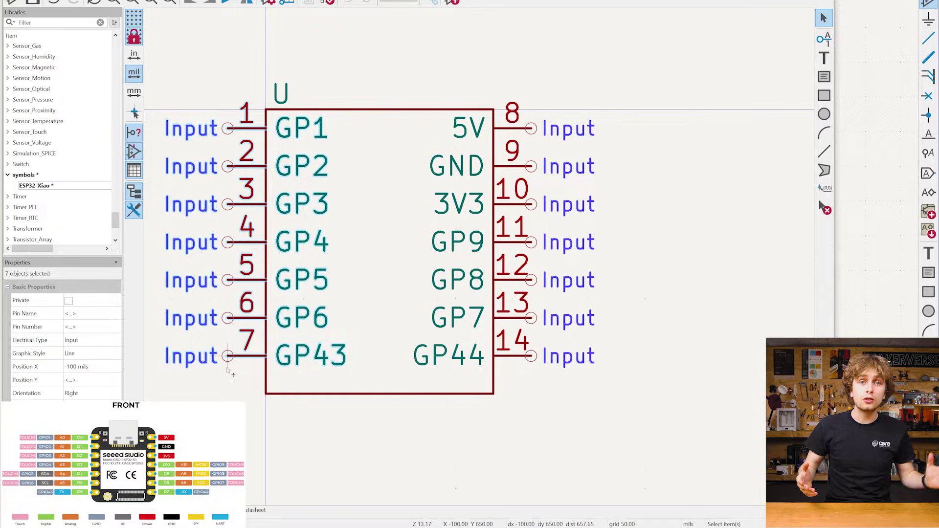
pyautogui.rightClick(361, 375)
pyautogui.click(425, 439)
# Apply the yellow body fill, then place U1, two-pin header J6 and six-pin socket J7
pyautogui.press('Return')
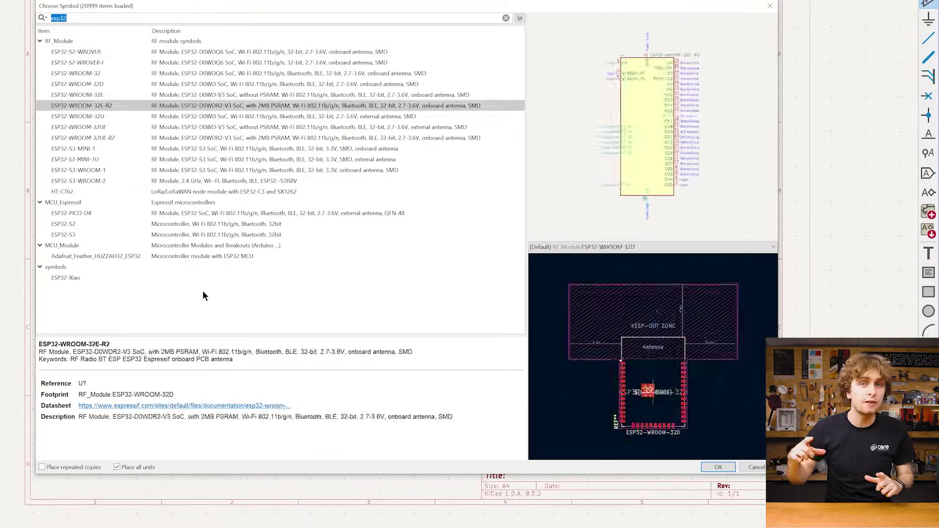
pyautogui.click(131, 276)
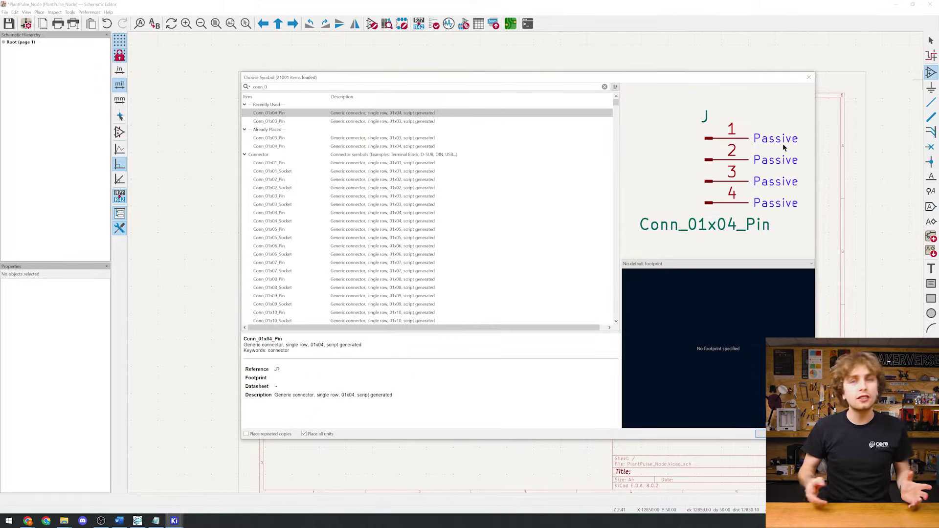
pyautogui.write('2')
pyautogui.click(311, 131)
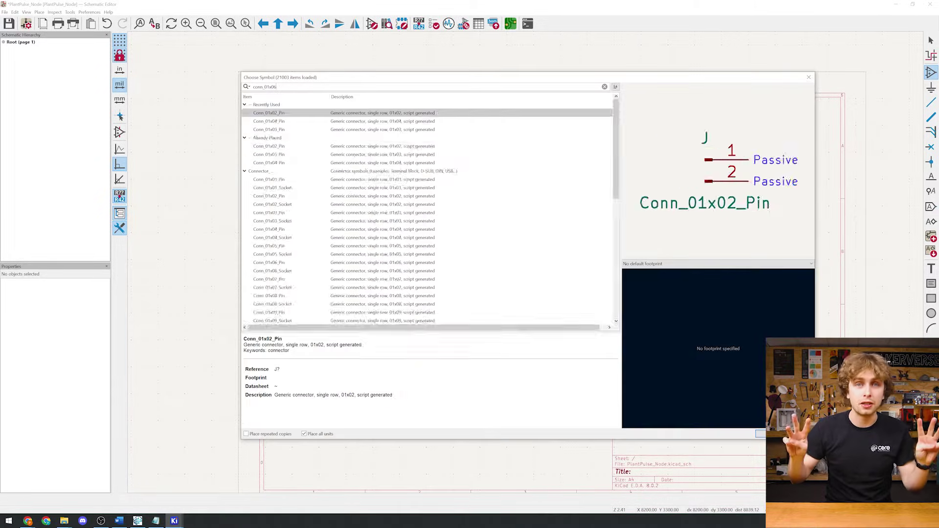
pyautogui.click(335, 139)
pyautogui.doubleClick(303, 138)
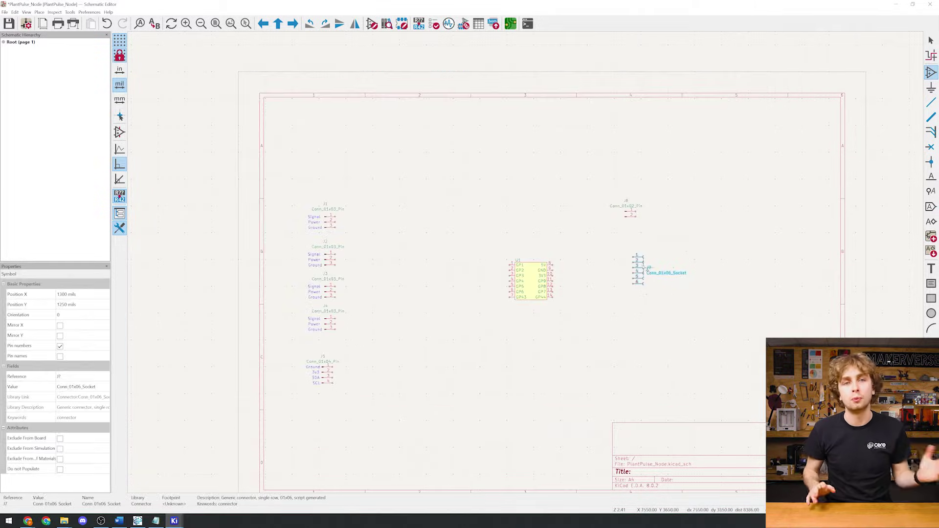
pyautogui.click(635, 262)
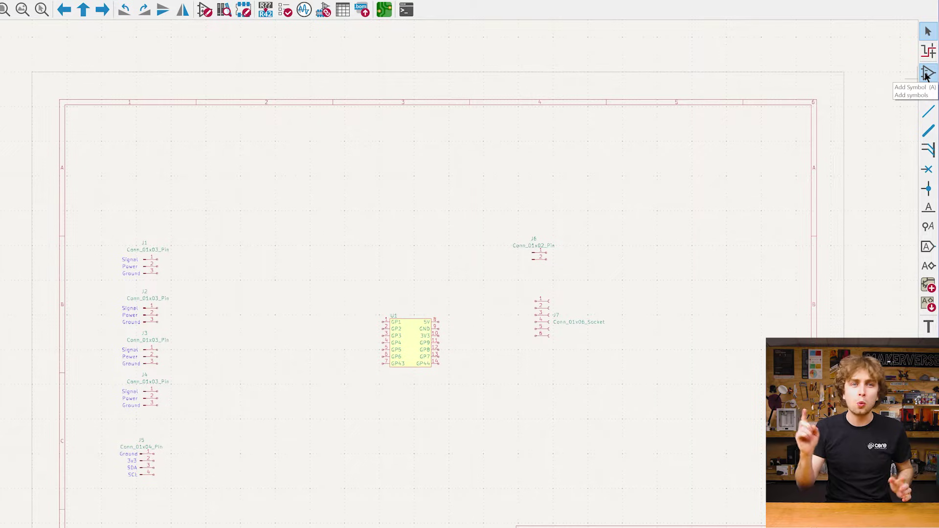
# Place resistor R1 below J7 and a duplicate R2 below R1
pyautogui.click(927, 75)
pyautogui.write('r')
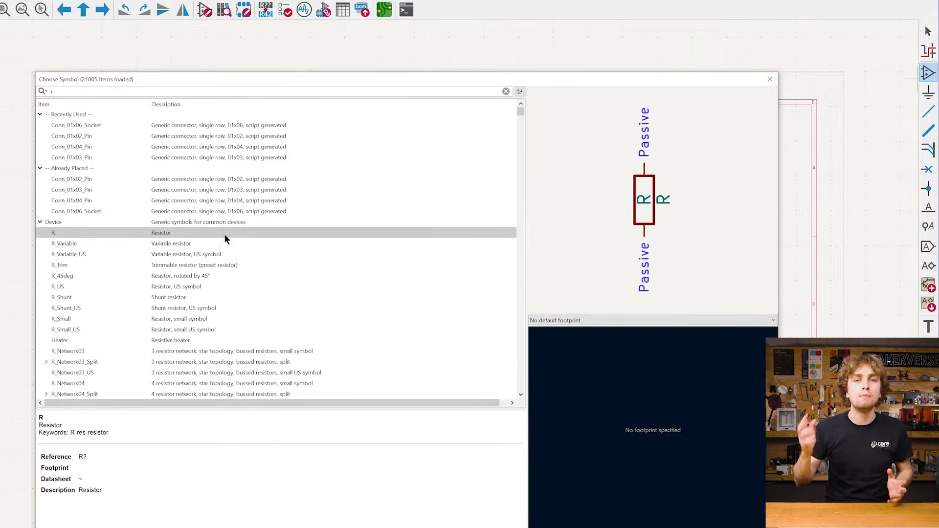
pyautogui.doubleClick(225, 233)
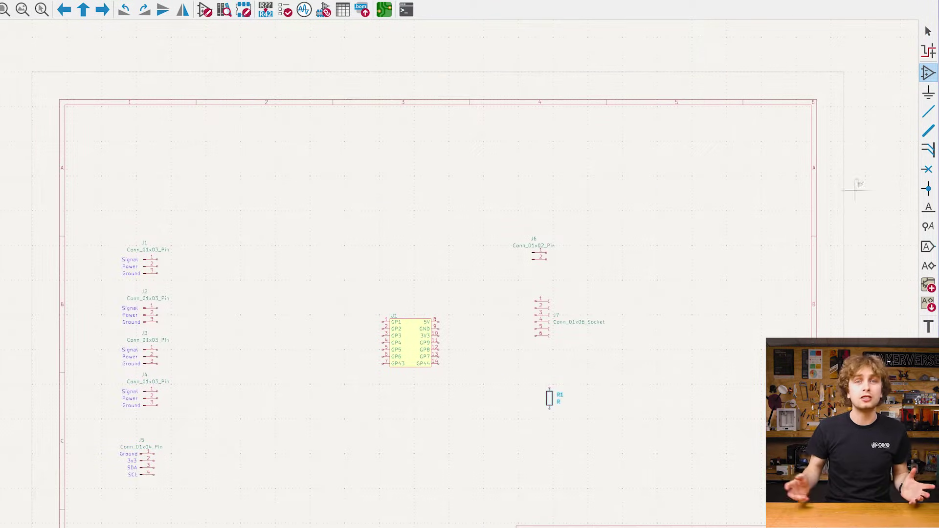
pyautogui.click(582, 400)
pyautogui.hotkey('ctrl', 'd')
pyautogui.click(589, 433)
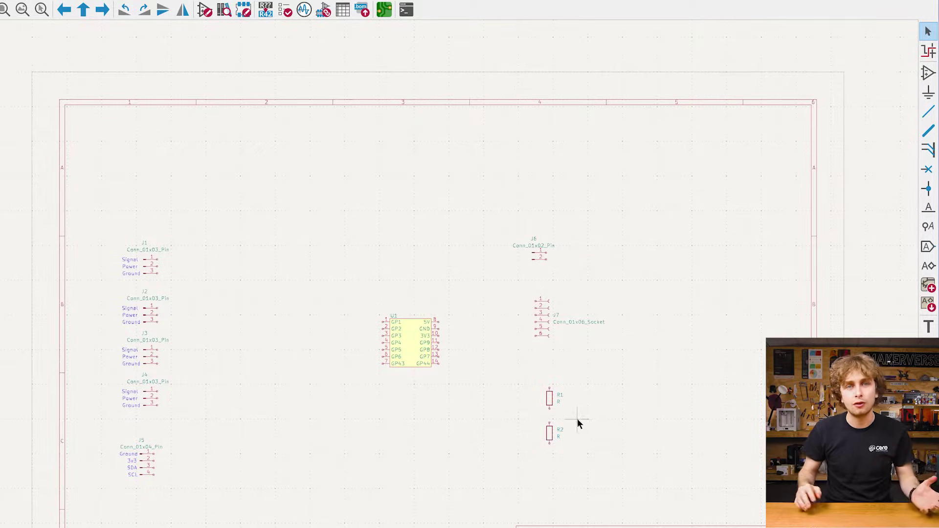
# Set R1 and R2 to 10k and wire R2's top pin to R1's bottom pin
pyautogui.scroll(4, 560, 403)
pyautogui.doubleClick(352, 260)
pyautogui.moveTo(209, 215); pyautogui.dragTo(195, 248)
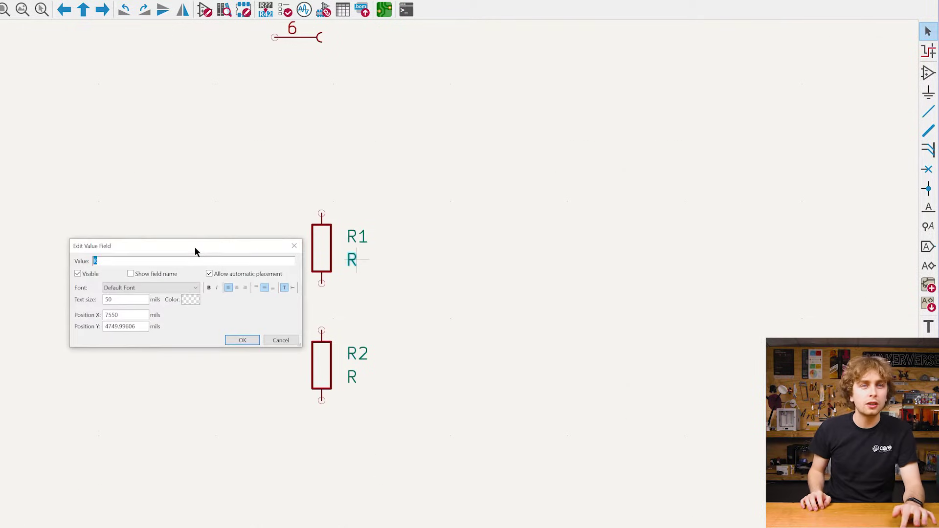
pyautogui.write('10k')
pyautogui.press('Return')
pyautogui.doubleClick(352, 376)
pyautogui.write('10k')
pyautogui.press('Return')
pyautogui.press('w')
pyautogui.click(321, 283)
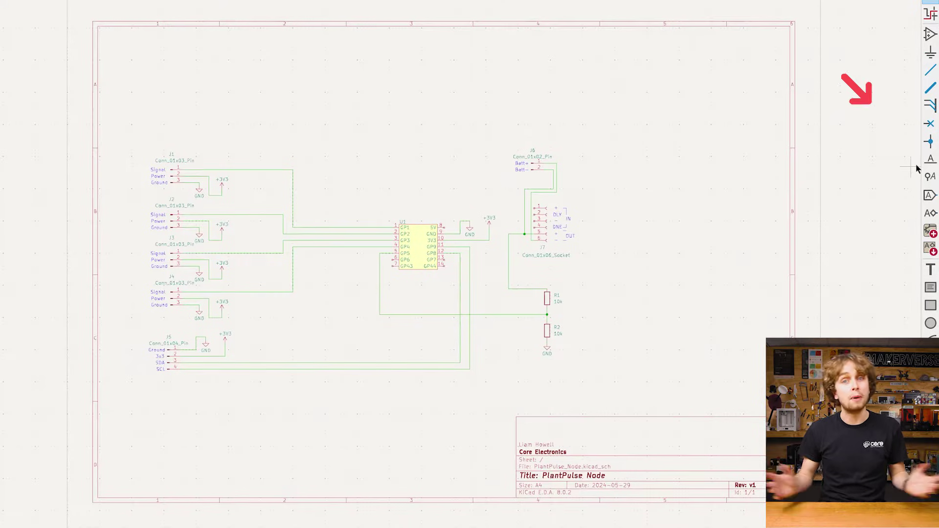
# Add the Soil1_signal net label and delete the redundant wires running into U1
pyautogui.write('lSoil1')
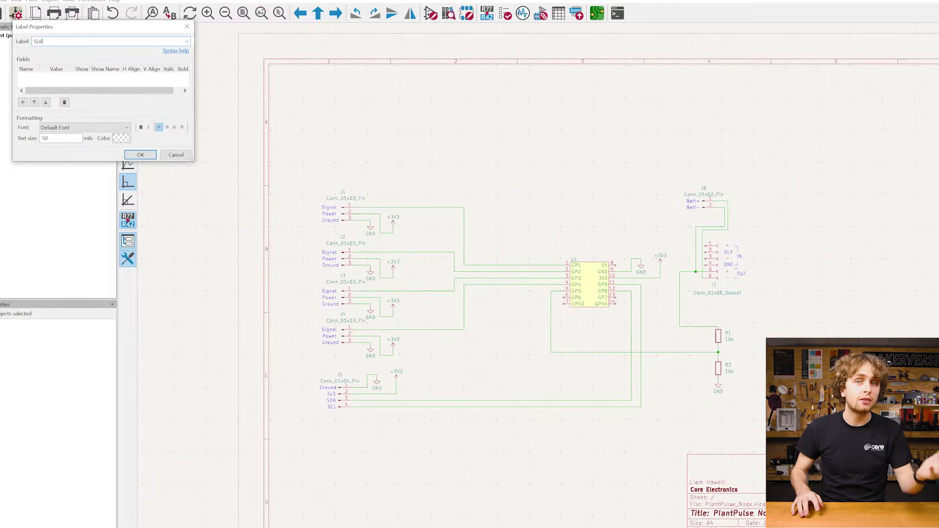
pyautogui.press('Return')
pyautogui.moveTo(572, 384); pyautogui.dragTo(500, 316)
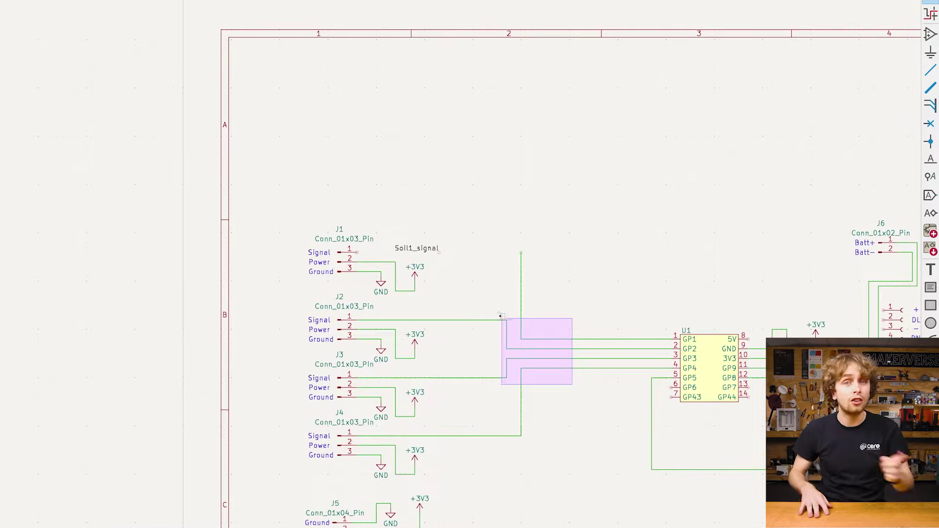
pyautogui.press('Delete')
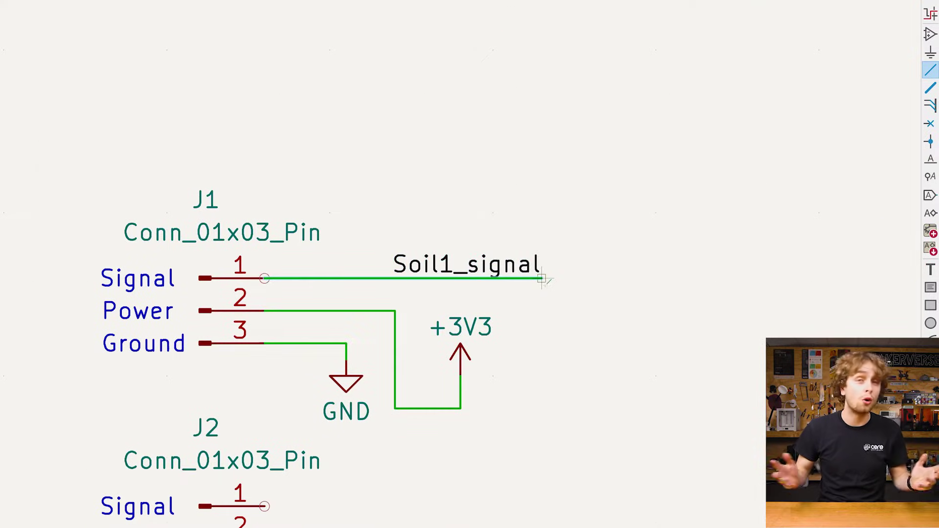
pyautogui.press('Escape')
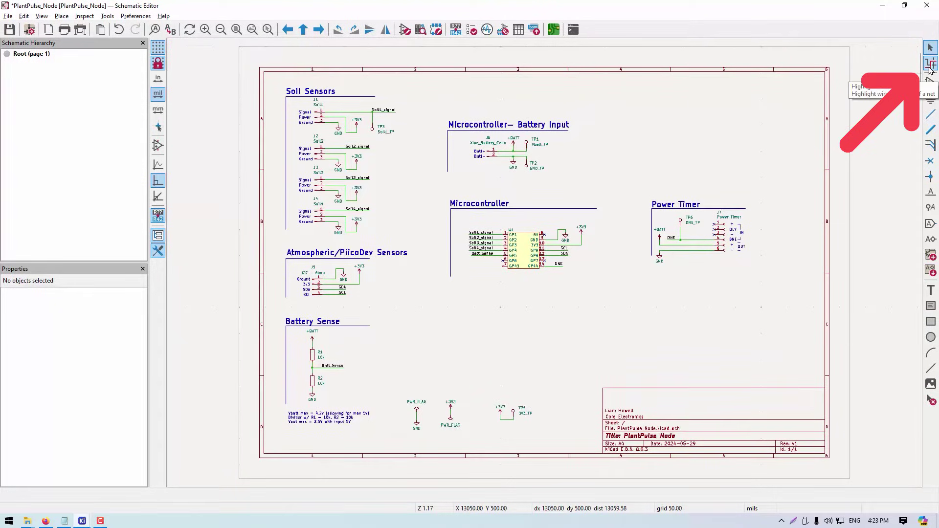
# Use the Highlight Nets tool on a +3V3 wire to trace it through J1–J5 to U1
pyautogui.click(929, 65)
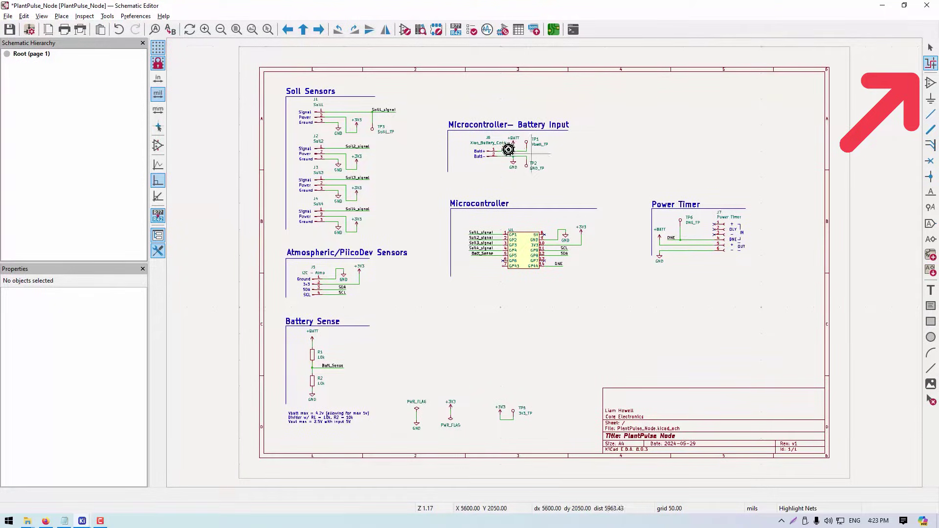
pyautogui.scroll(2, 504, 148)
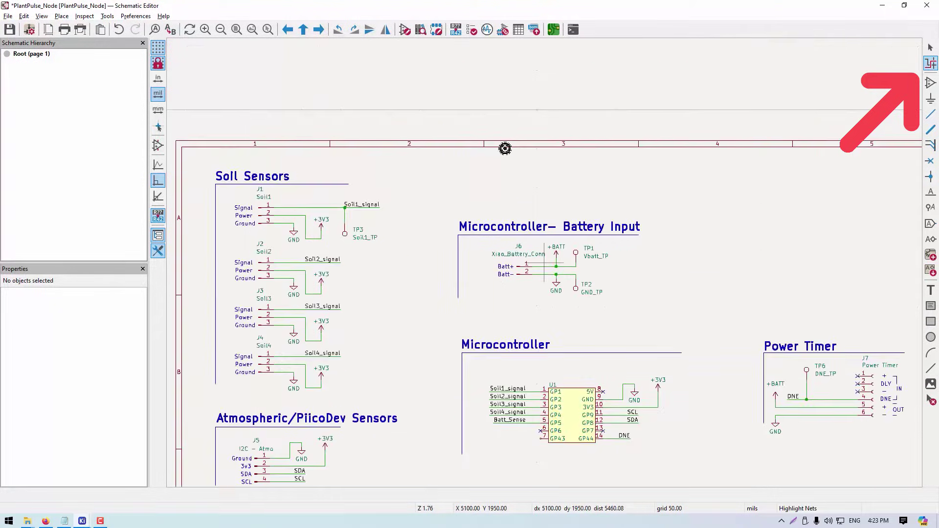
pyautogui.click(321, 277)
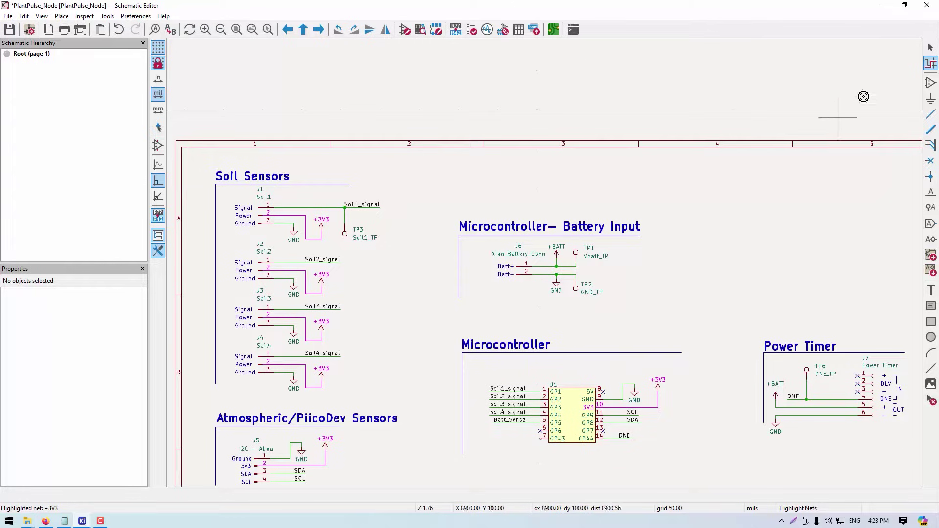
pyautogui.click(930, 47)
pyautogui.press('Home')
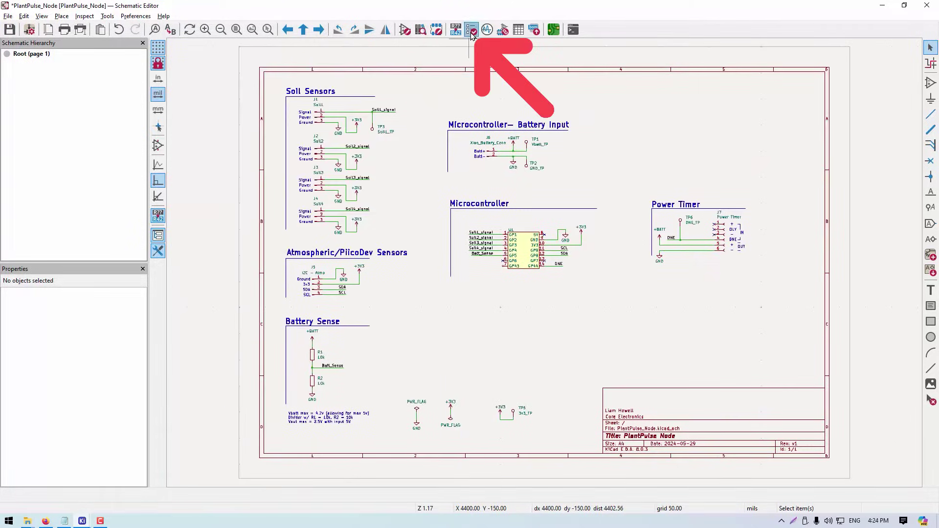
pyautogui.click(471, 29)
pyautogui.click(303, 236)
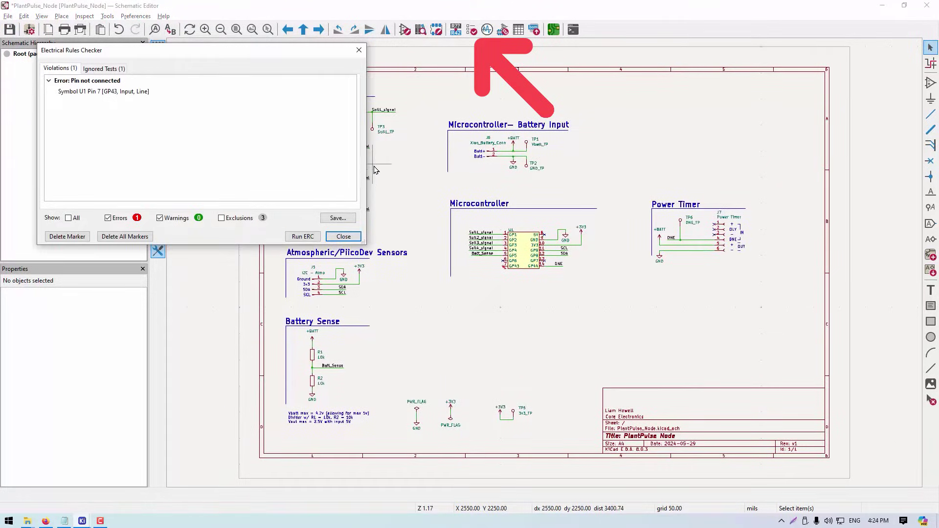
pyautogui.click(199, 94)
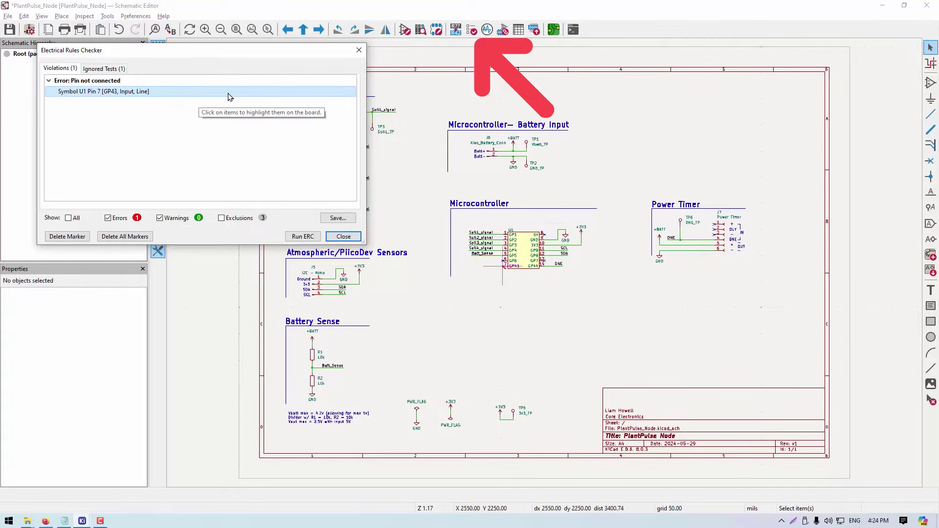
pyautogui.scroll(5, 504, 270)
pyautogui.click(561, 291)
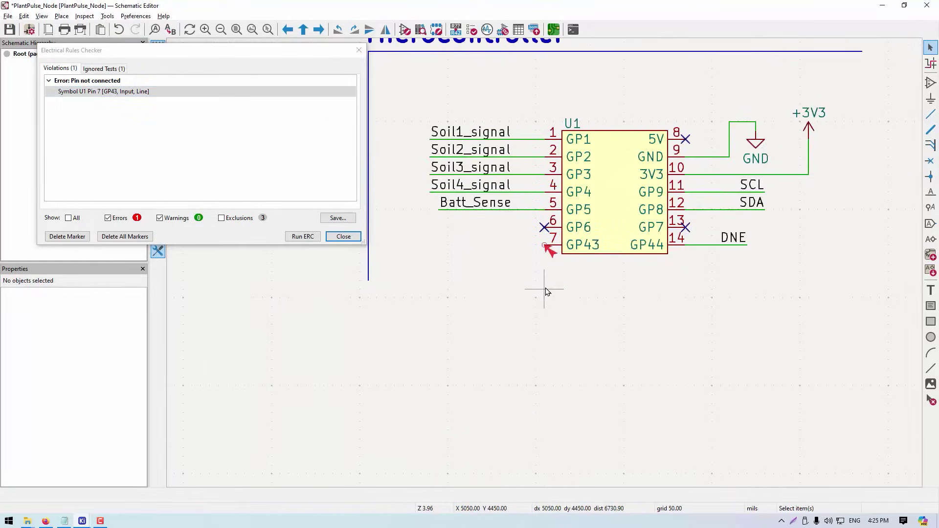
pyautogui.click(931, 161)
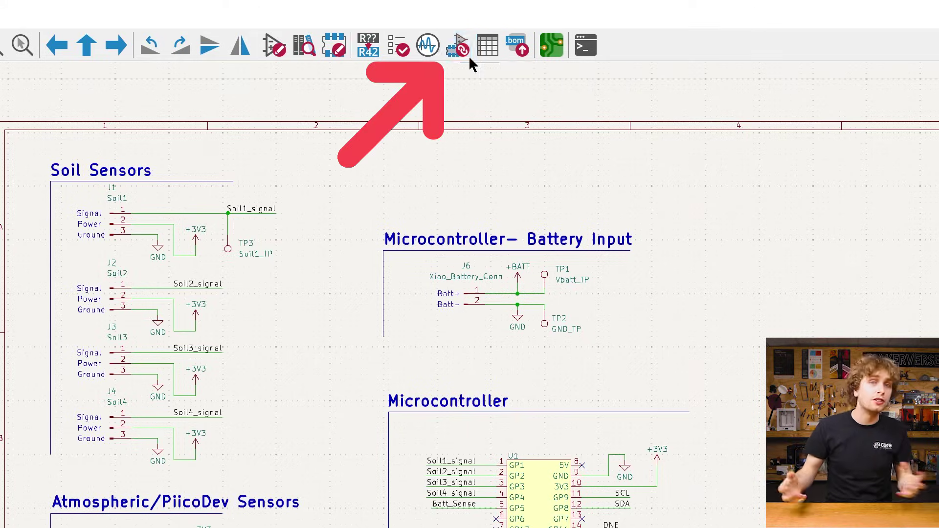
# In Assign Footprints, select J1–J4 and list the 2.54 mm pin header footprints
pyautogui.click(469, 55)
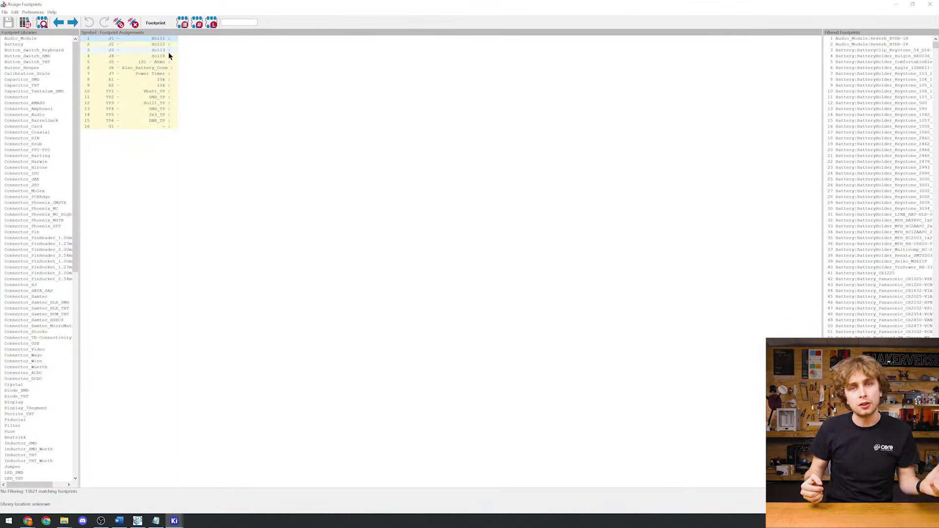
pyautogui.keyDown('shift'); pyautogui.click(168, 55); pyautogui.keyUp('shift')
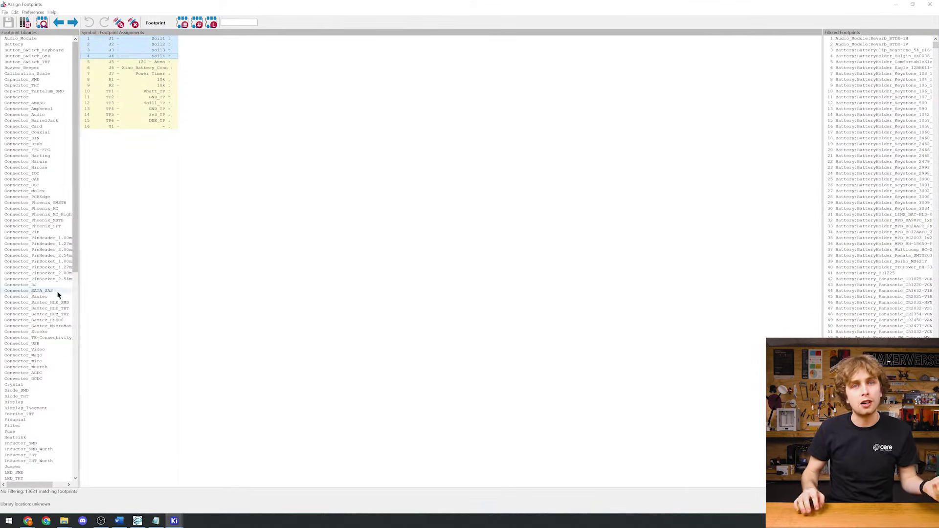
pyautogui.click(34, 256)
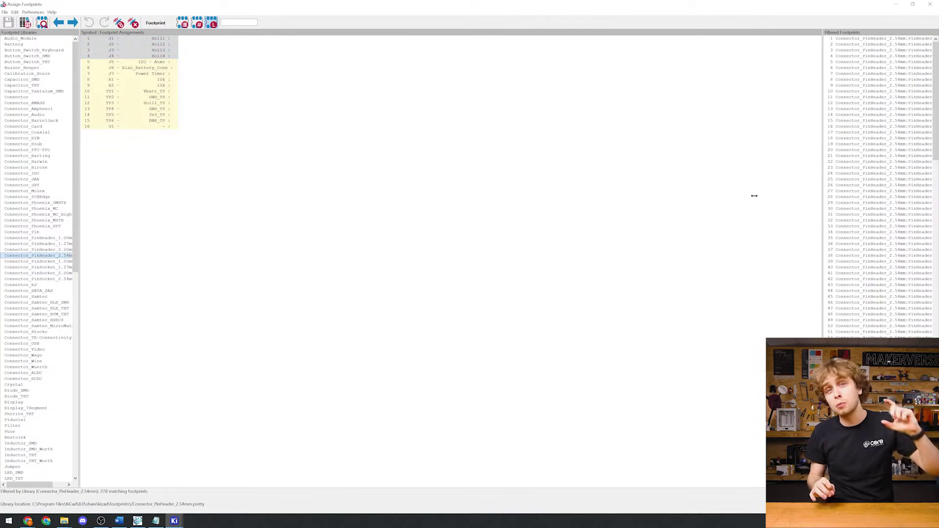
pyautogui.moveTo(715, 196); pyautogui.dragTo(696, 197)
# Preview the 1x03 vertical pin header footprint on a 2.54 mm grid
pyautogui.doubleClick(771, 79)
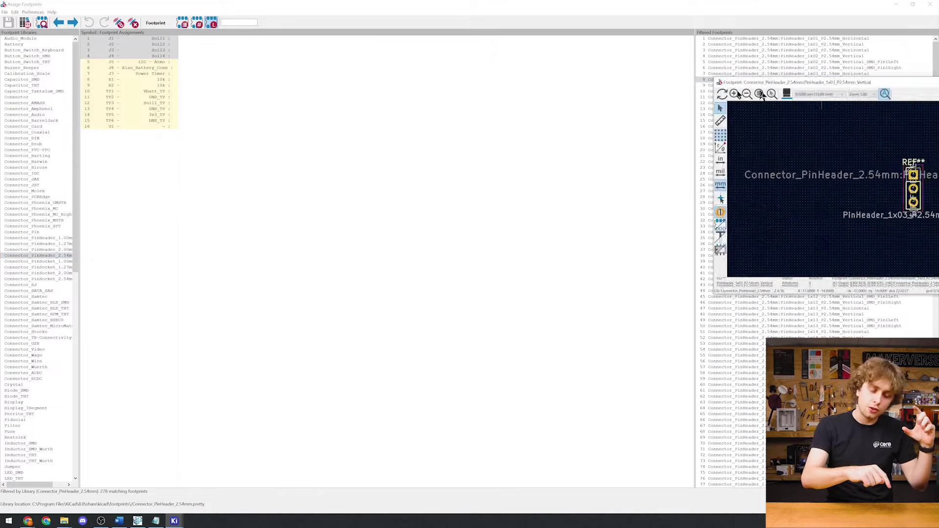
pyautogui.moveTo(567, 106); pyautogui.dragTo(390, 94)
pyautogui.moveTo(646, 303); pyautogui.dragTo(697, 390)
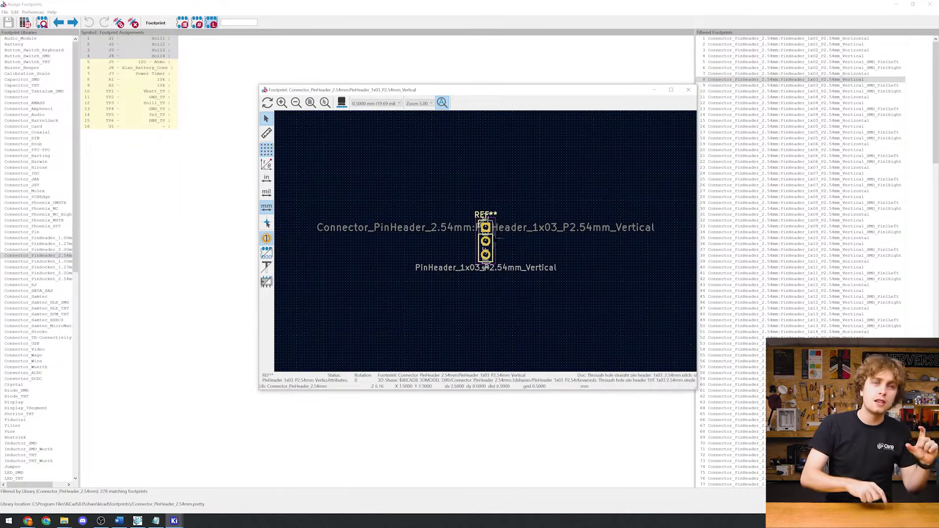
pyautogui.scroll(5, 485, 228)
pyautogui.keyDown('shift'); pyautogui.scroll(-2, 484, 255); pyautogui.keyUp('shift')
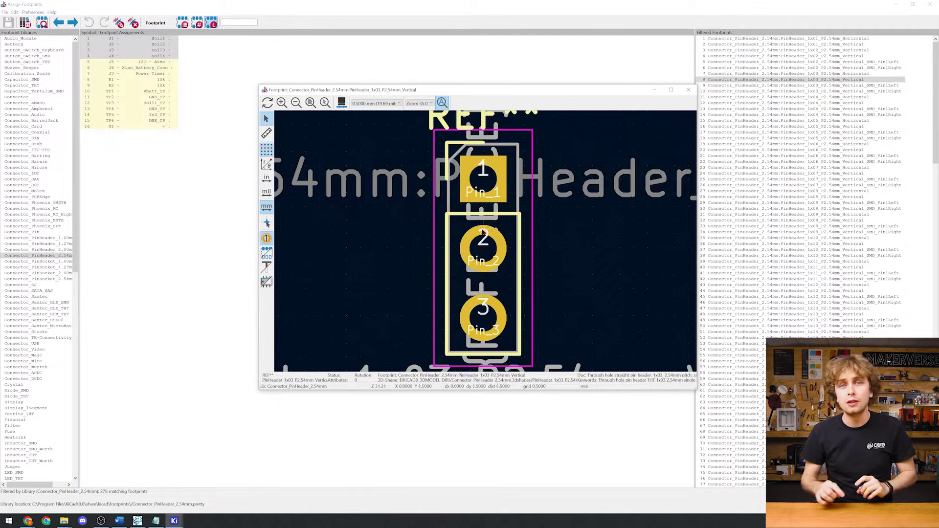
pyautogui.moveTo(581, 314)
pyautogui.click(636, 408)
pyautogui.click(688, 89)
# Assign PinHeader_1x03_P2.54mm_Vertical to J1–J4 and the 1x04 header to J5
pyautogui.doubleClick(710, 79)
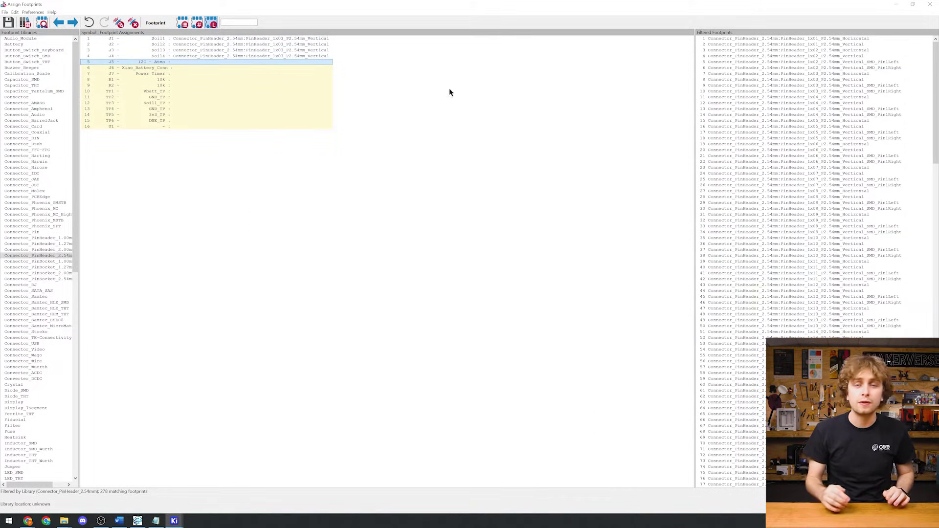
pyautogui.doubleClick(848, 103)
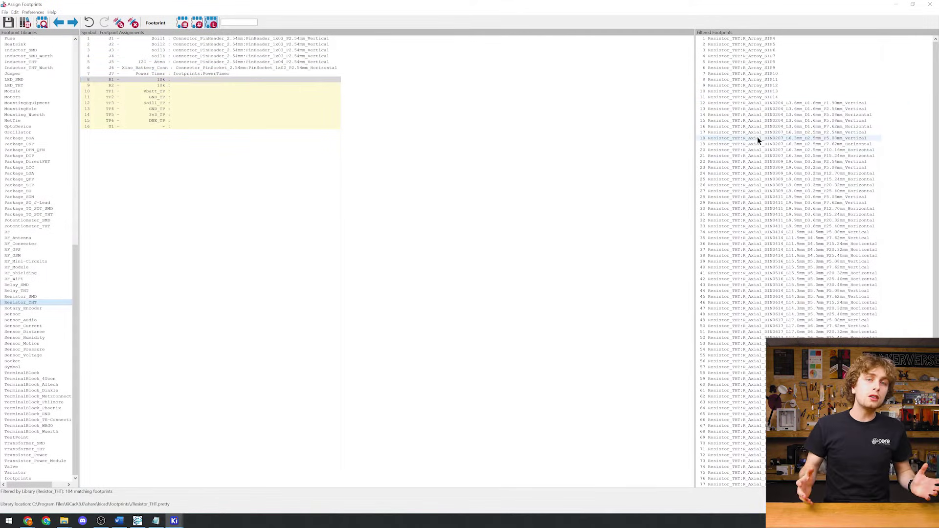
pyautogui.click(758, 127)
pyautogui.click(761, 120)
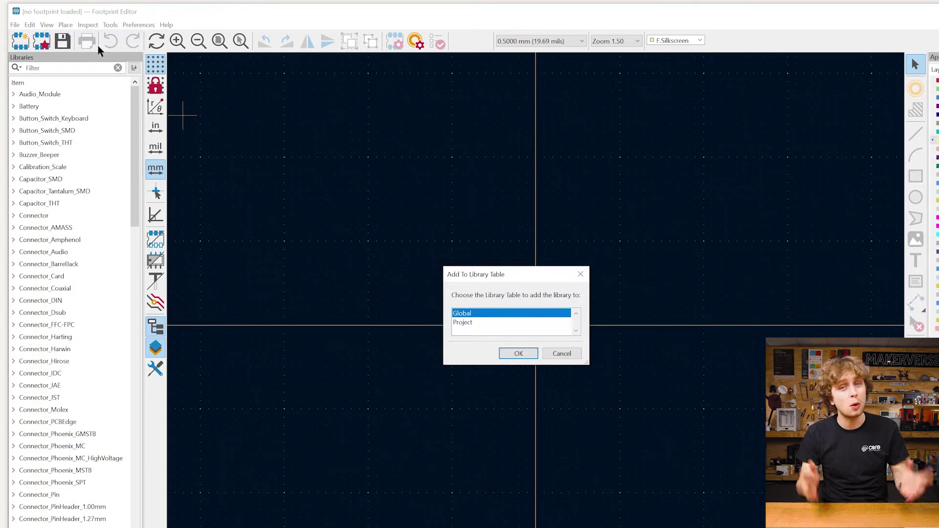
# Save a new global library named 'footprints' and create the PowerTimer footprint in it
pyautogui.click(517, 353)
pyautogui.write('footprints')
pyautogui.press('Return')
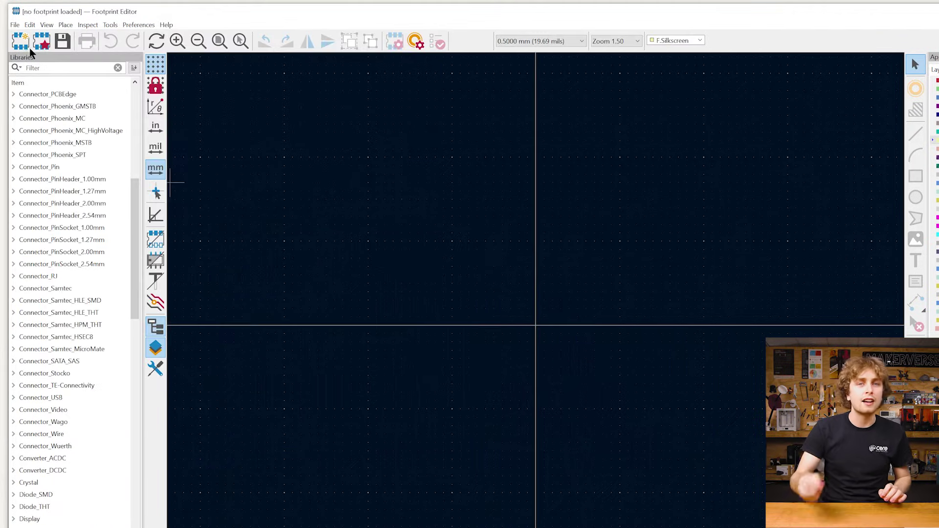
pyautogui.click(28, 47)
pyautogui.write('PowerTimer')
pyautogui.press('Return')
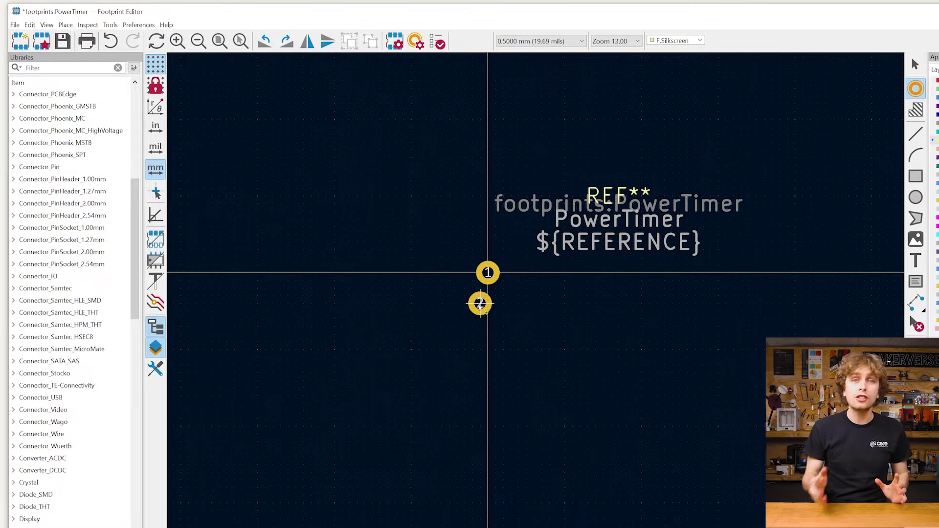
# Set the grid to 2.54 mm and place the pads in a single column
pyautogui.press('Escape')
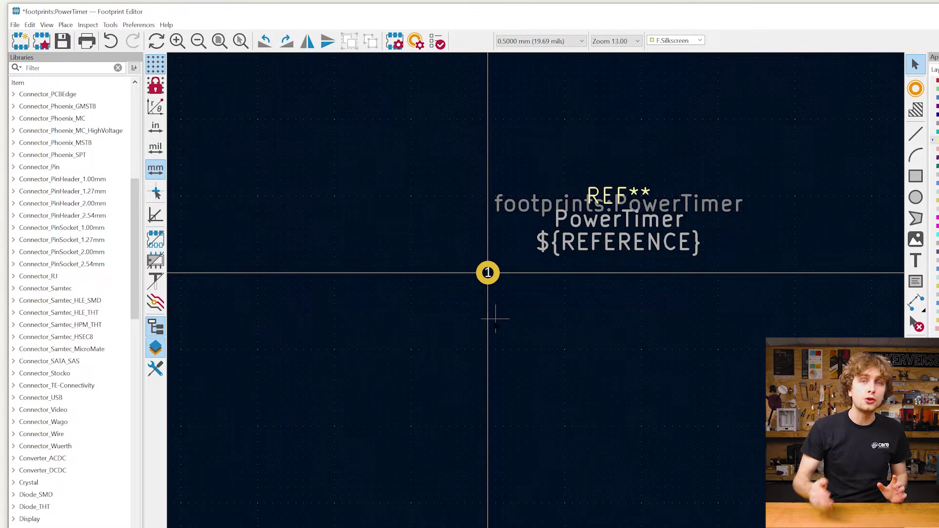
pyautogui.rightClick(504, 319)
pyautogui.moveTo(529, 391)
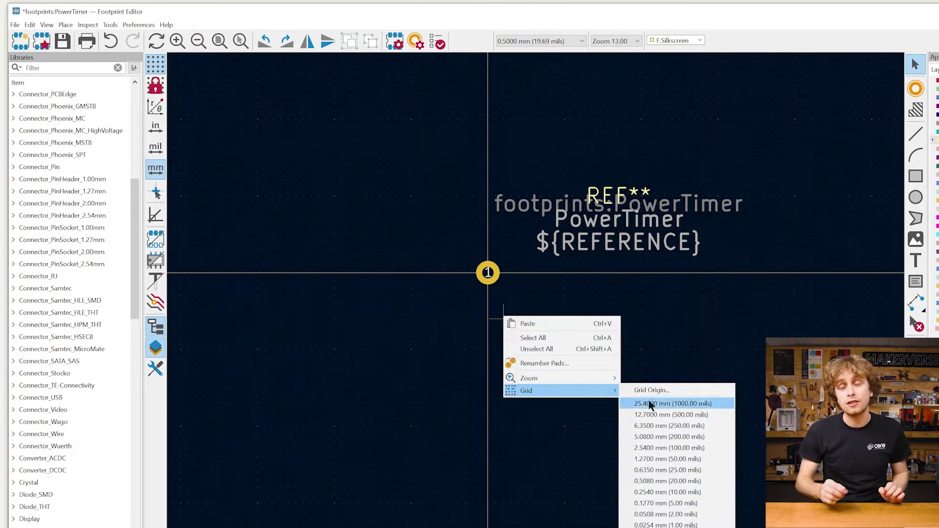
pyautogui.click(670, 447)
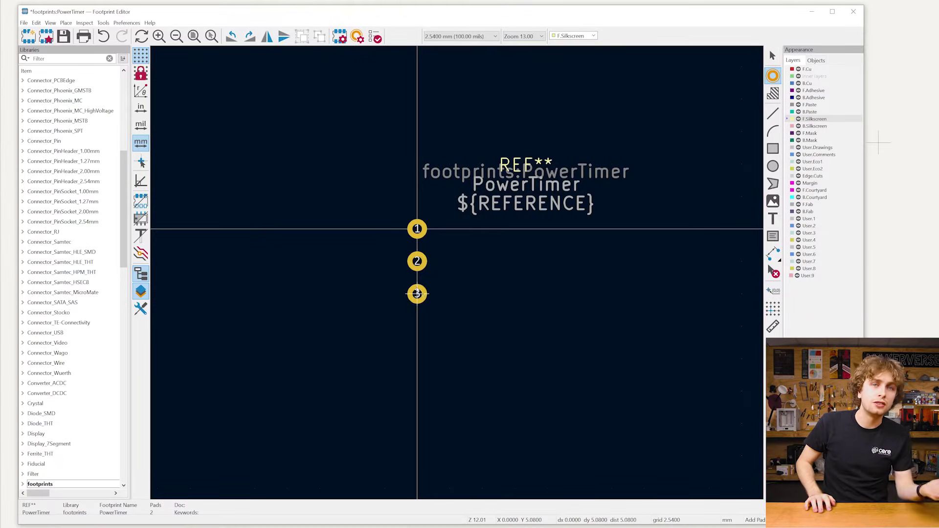
pyautogui.click(418, 358)
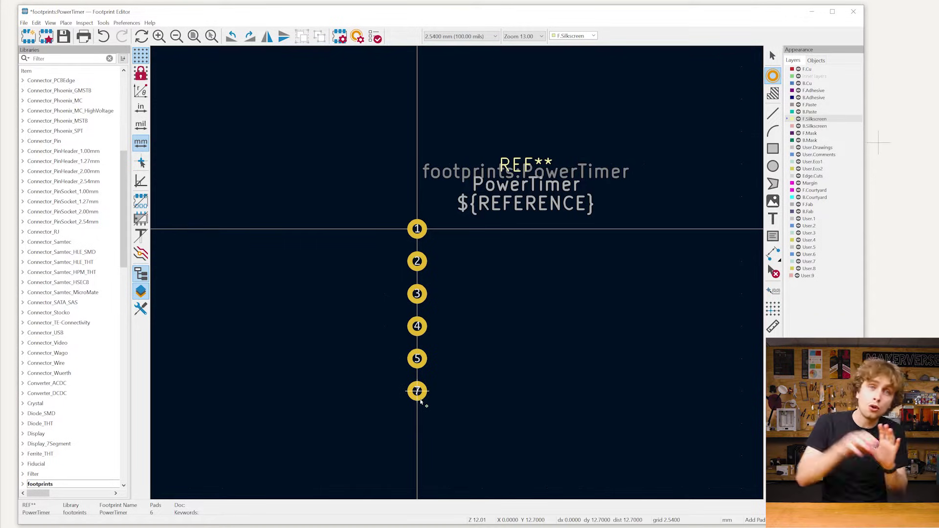
# Draw a silkscreen rectangle around the pads and open its properties to size it
pyautogui.click(773, 149)
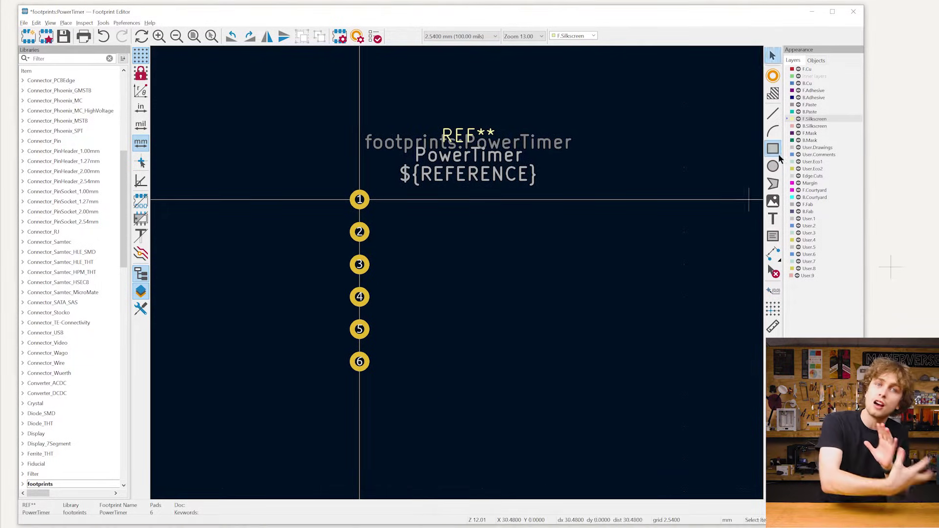
pyautogui.click(295, 133)
pyautogui.click(652, 426)
pyautogui.press('Escape')
pyautogui.doubleClick(651, 426)
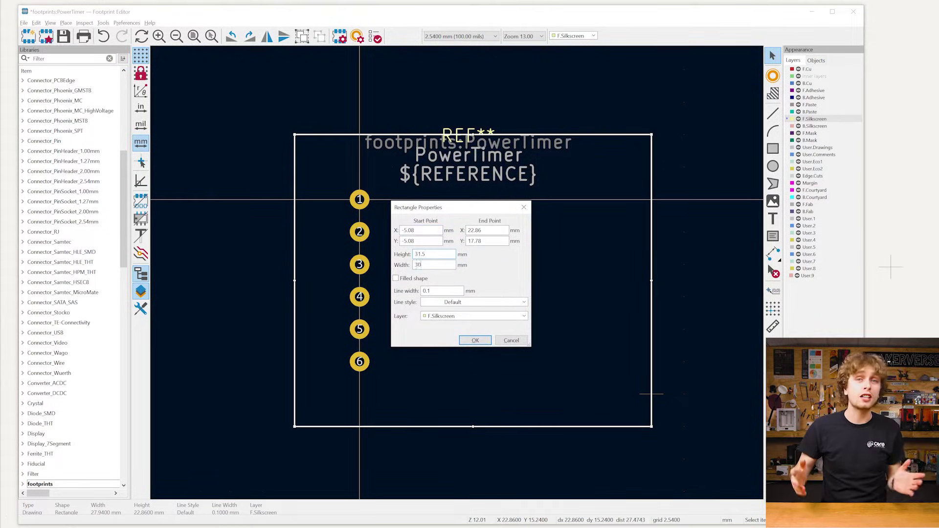
# Apply the 30 × 31.5 mm outline size and move the outline by an exact offset
pyautogui.press('Return')
pyautogui.hotkey('ctrl', 'm')
pyautogui.click(590, 316)
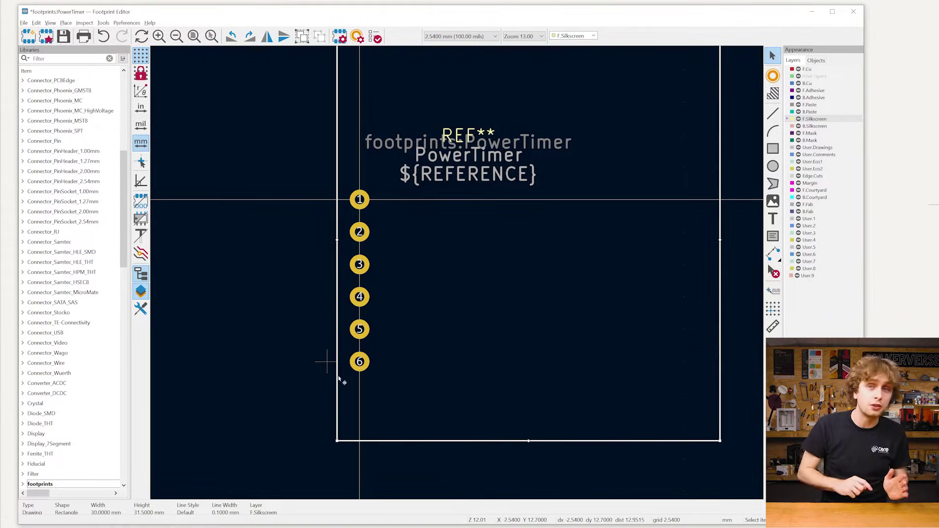
pyautogui.click(269, 390)
# Add a mounting-hole pad with 3.5 mm pad size and 3.4 mm hole in the corner
pyautogui.click(489, 362)
pyautogui.doubleClick(489, 362)
pyautogui.write('3.5')
pyautogui.press('Tab')
pyautogui.press('Tab')
pyautogui.press('Tab')
pyautogui.write('3.4')
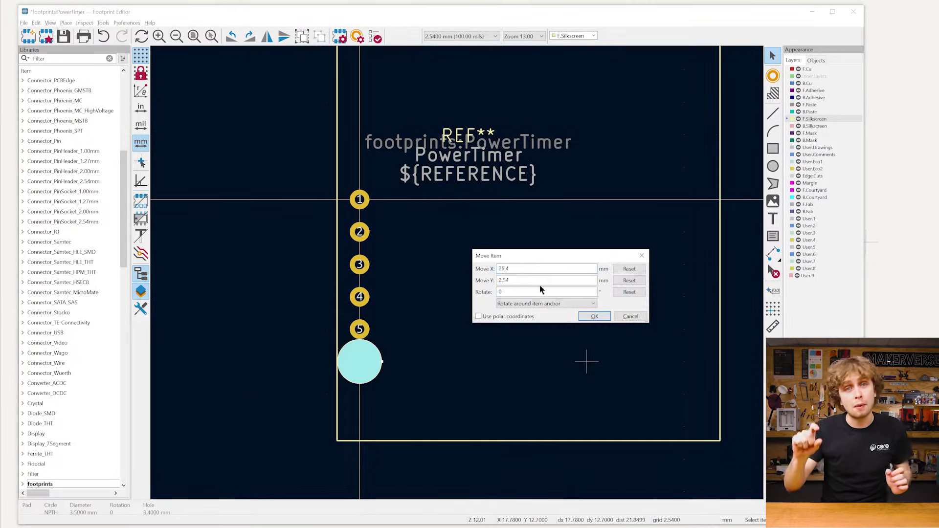
pyautogui.press('Return')
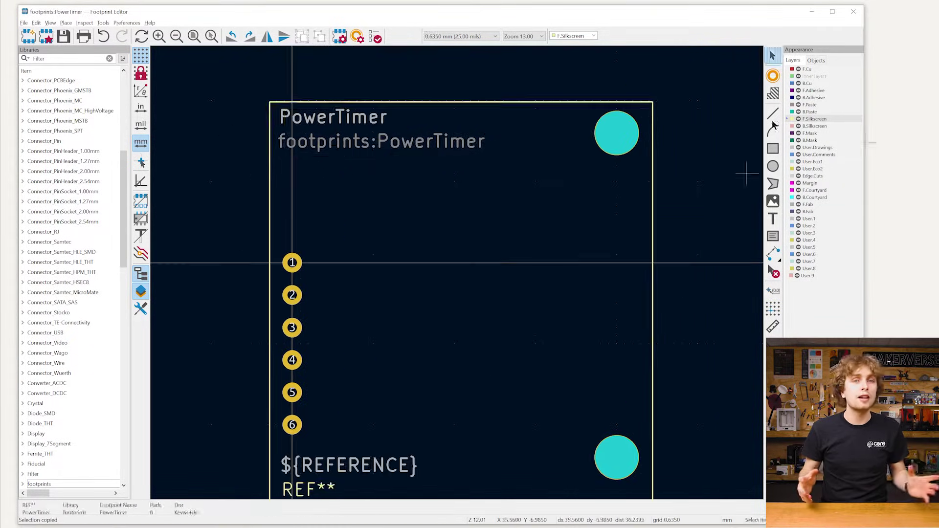
# Draw an F.Courtyard rectangle around the whole footprint
pyautogui.click(757, 190)
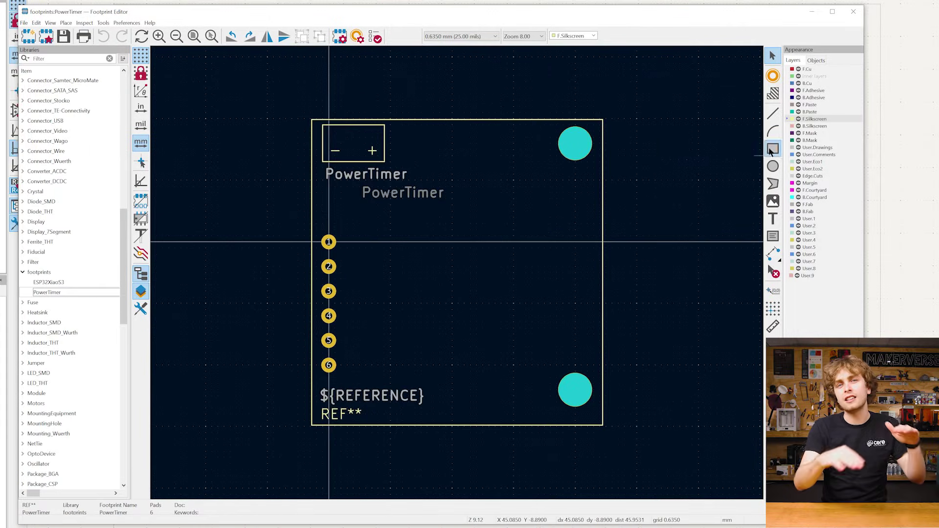
pyautogui.click(815, 190)
pyautogui.hotkey('ctrl', 'shift', 'r')
pyautogui.click(312, 120)
pyautogui.click(602, 426)
# Draw a B.Courtyard rectangle around the pads and a courtyard circle on the mounting hole
pyautogui.click(815, 197)
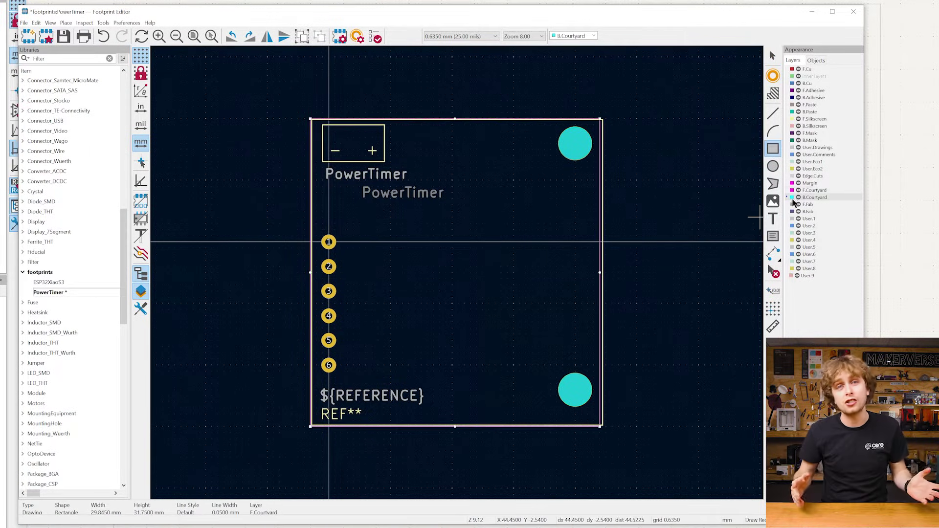
pyautogui.click(311, 229)
pyautogui.click(341, 376)
pyautogui.hotkey('ctrl', 'shift', 'c')
pyautogui.click(576, 142)
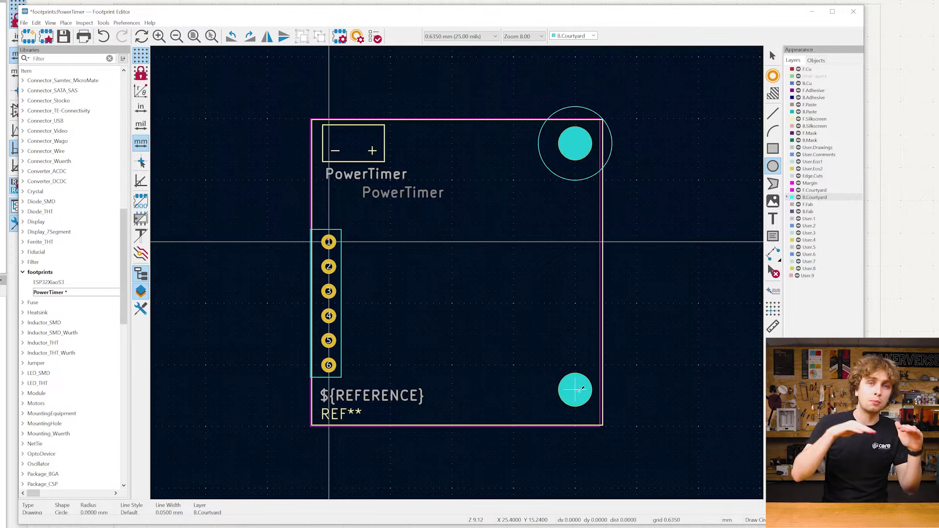
pyautogui.hotkey('ctrl', 's')
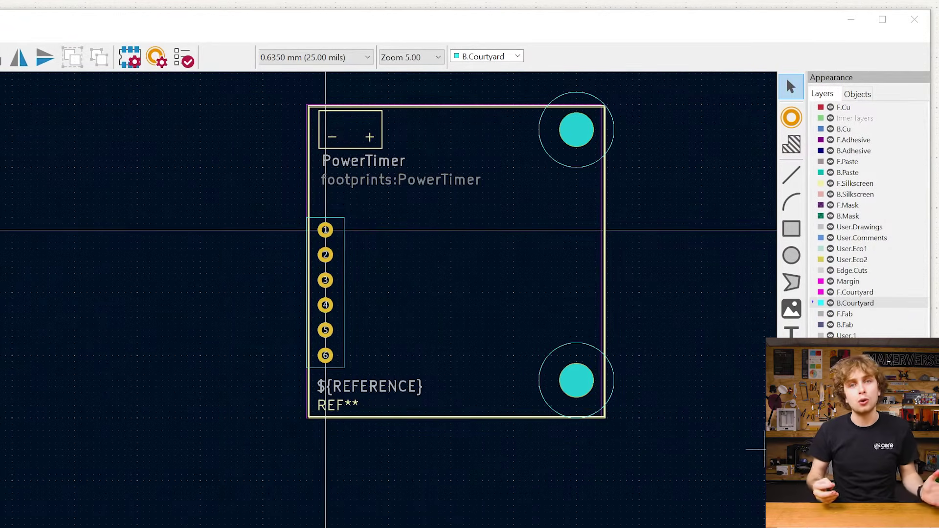
pyautogui.scroll(3, 429, 315)
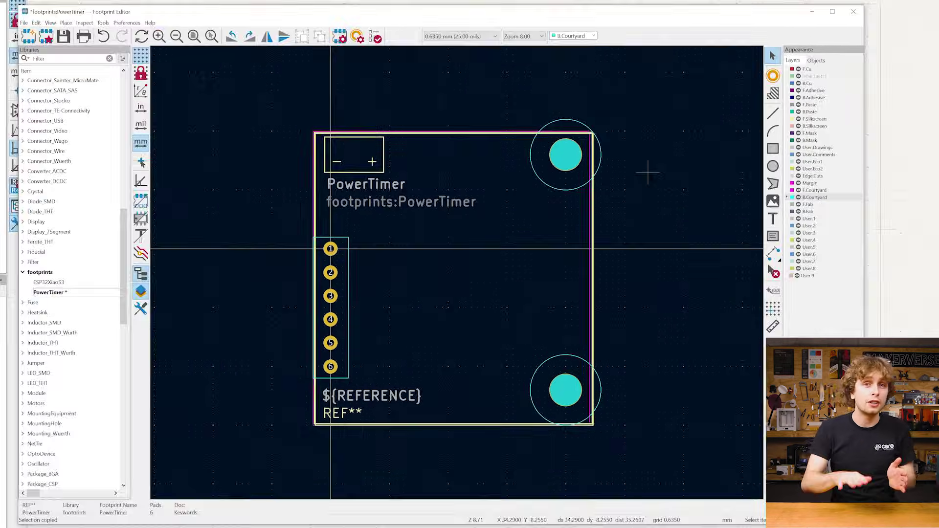
# Save PowerTimer on closing the editor and assign footprints:PowerTimer to J7
pyautogui.click(846, 15)
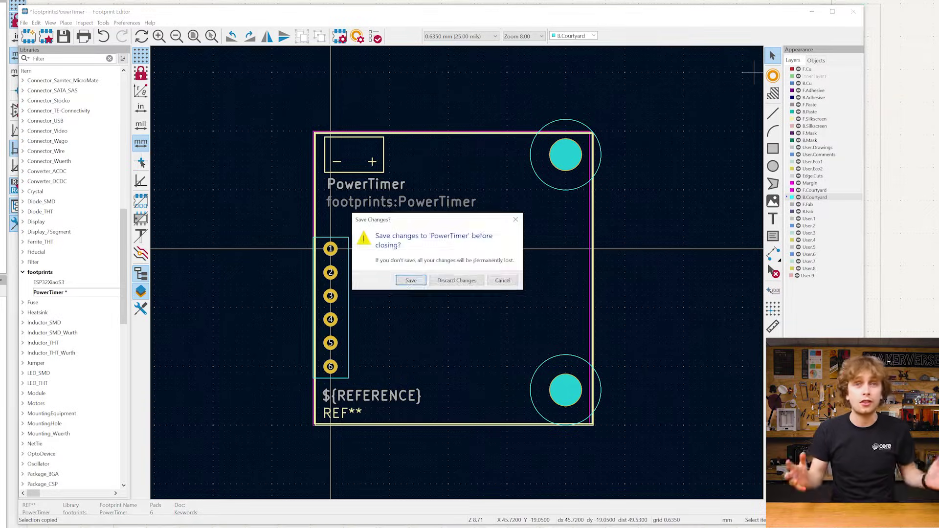
pyautogui.click(413, 277)
pyautogui.scroll(-2, 76, 302)
pyautogui.scroll(-3, 76, 302)
pyautogui.click(20, 479)
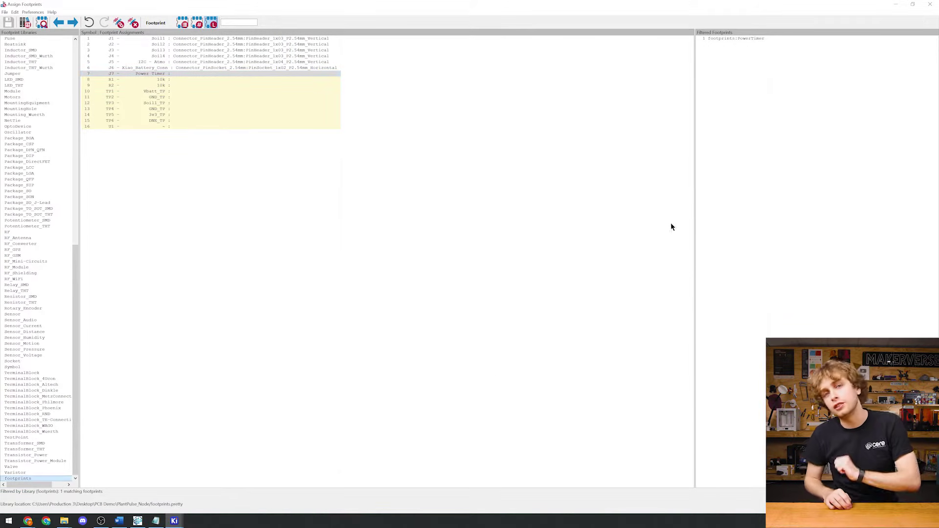
pyautogui.doubleClick(766, 39)
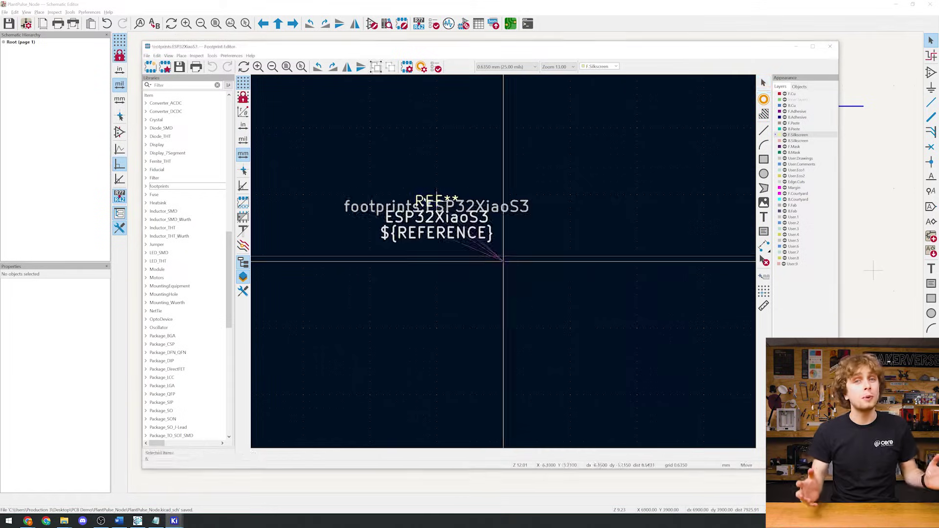
pyautogui.press('Return')
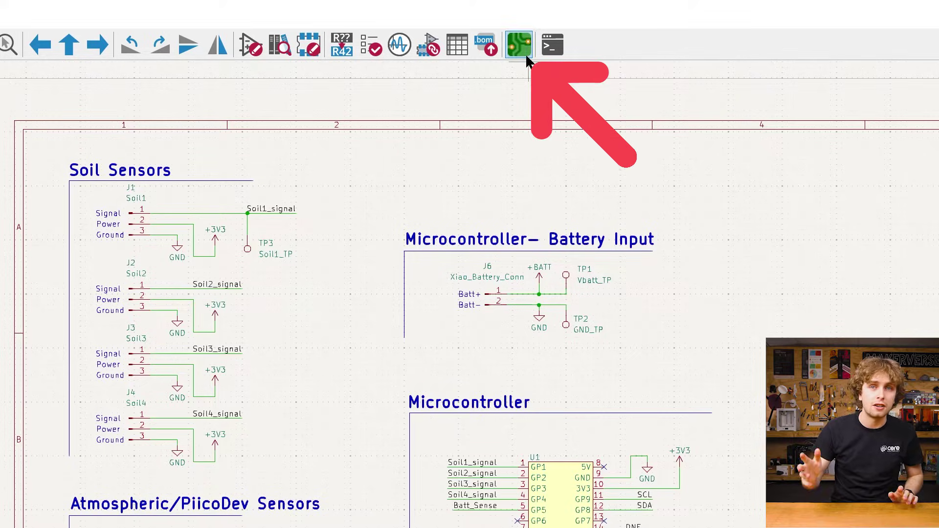
# Update the PlantPulse_Node board from the schematic and drop the imported footprints onto the sheet
pyautogui.click(523, 53)
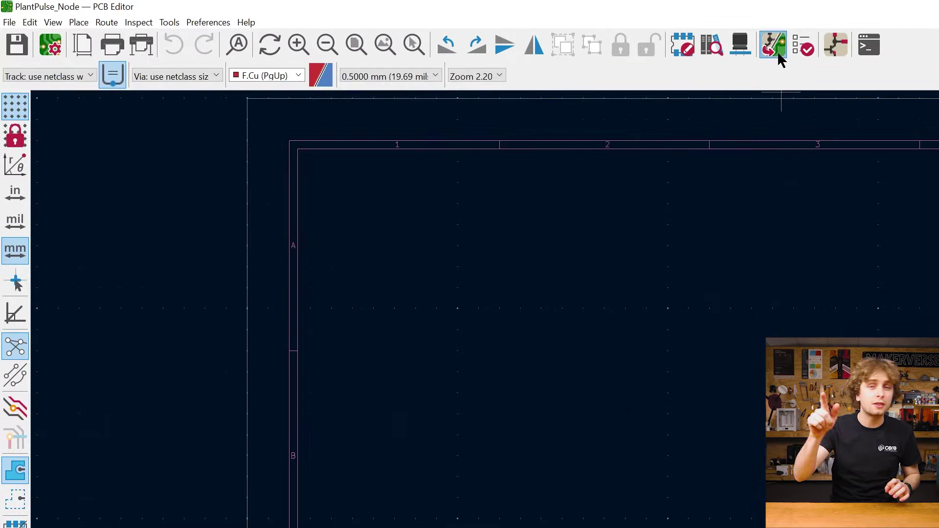
pyautogui.click(778, 53)
pyautogui.click(368, 309)
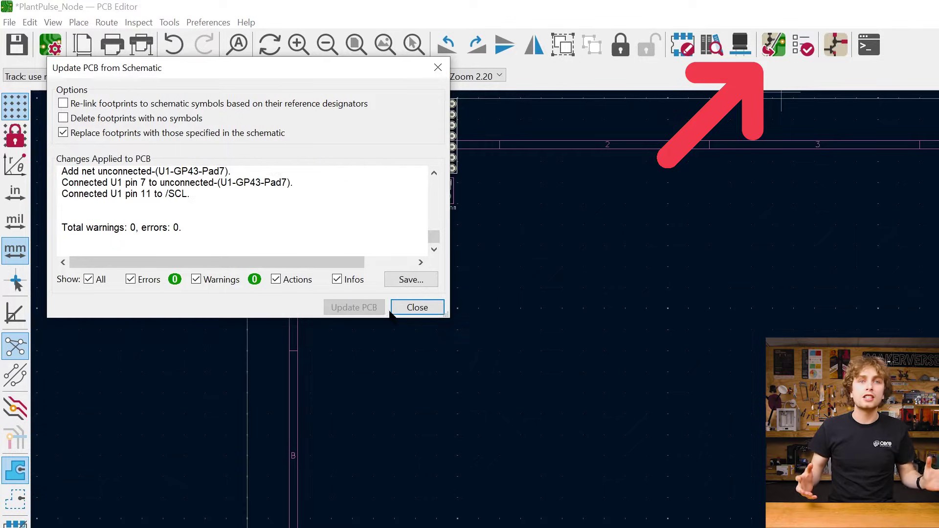
pyautogui.click(417, 307)
pyautogui.click(636, 477)
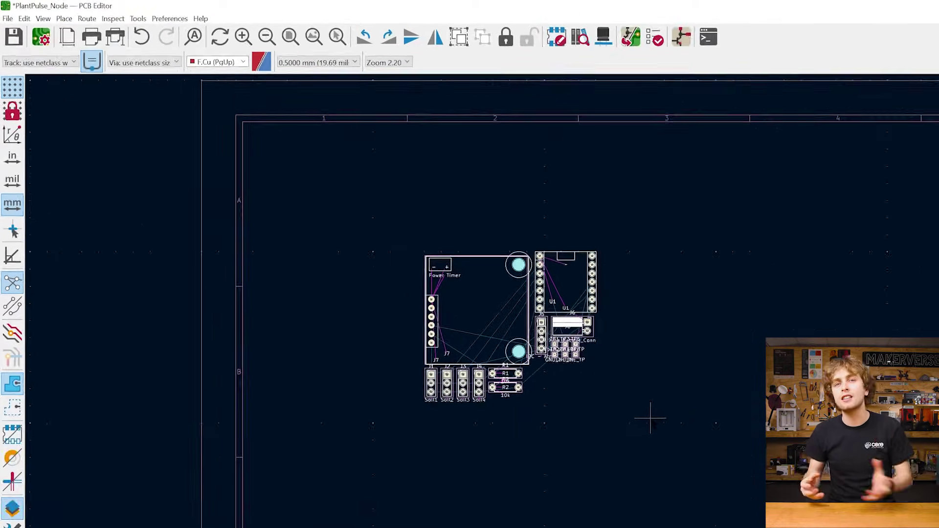
# Fit the page in view and move J6 to the left of R1
pyautogui.scroll(-1, 870, 525)
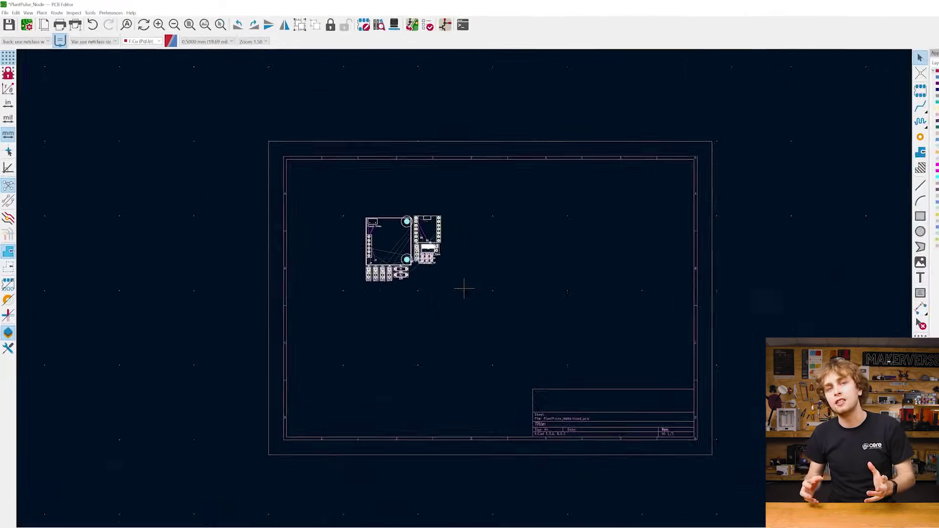
pyautogui.press('Home')
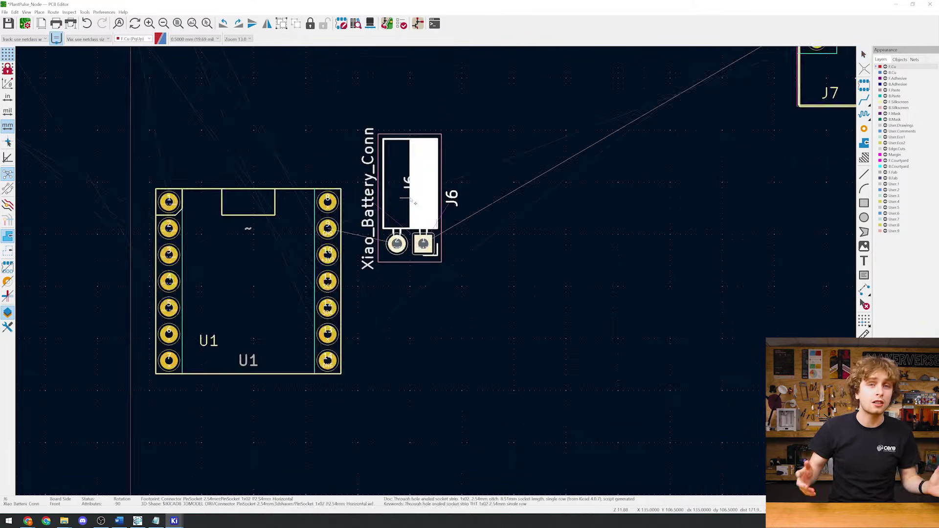
pyautogui.scroll(-3, 258, 243)
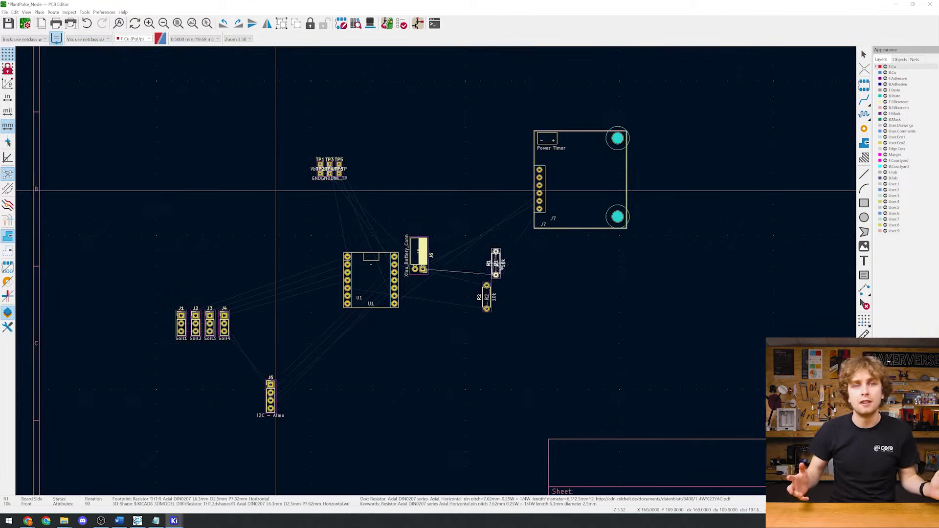
pyautogui.scroll(5, 486, 294)
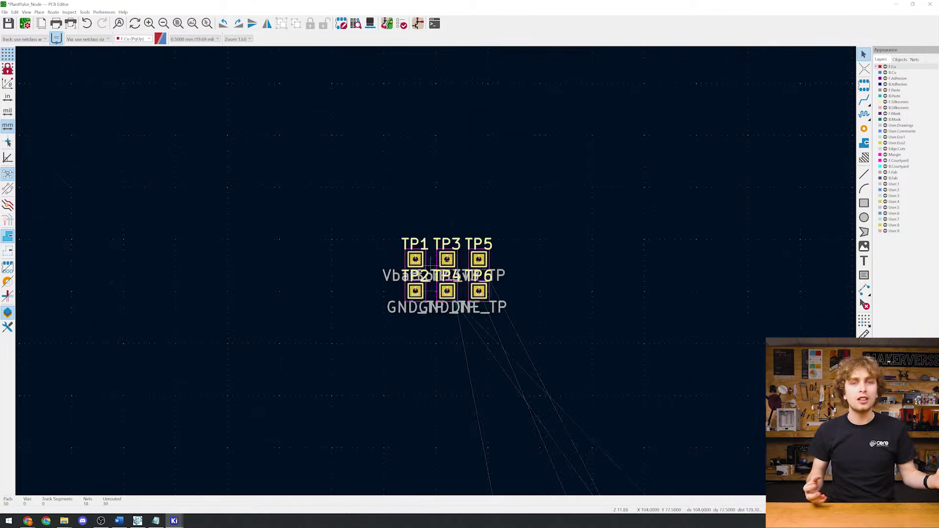
pyautogui.scroll(-4, 346, 98)
pyautogui.scroll(3, 356, 229)
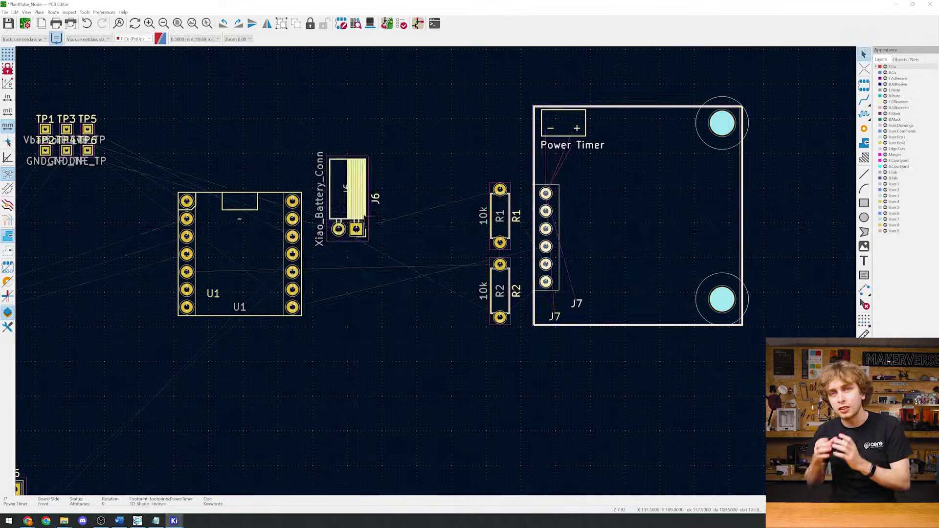
pyautogui.press('m')
pyautogui.scroll(3, 356, 229)
pyautogui.click(443, 206)
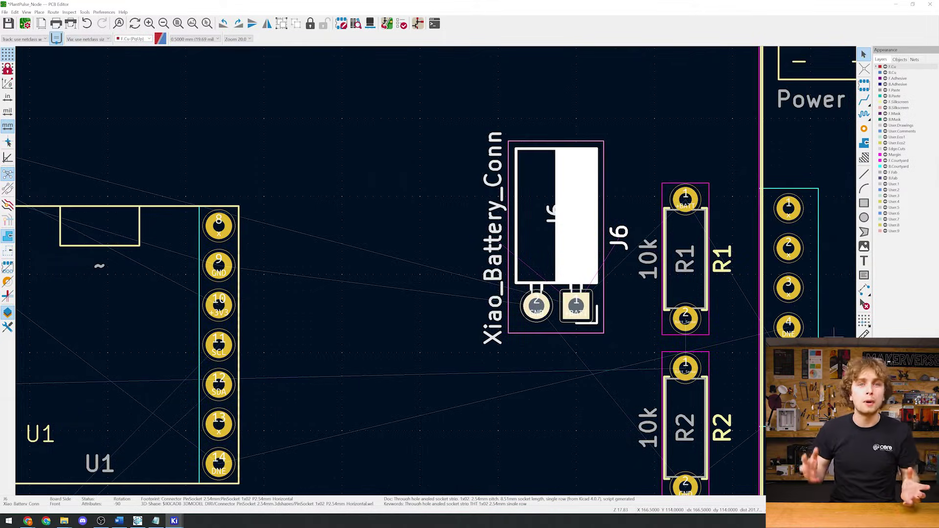
pyautogui.scroll(-4, 258, 212)
# Sketch a rough board outline rectangle on the User.Eco2 layer
pyautogui.click(864, 203)
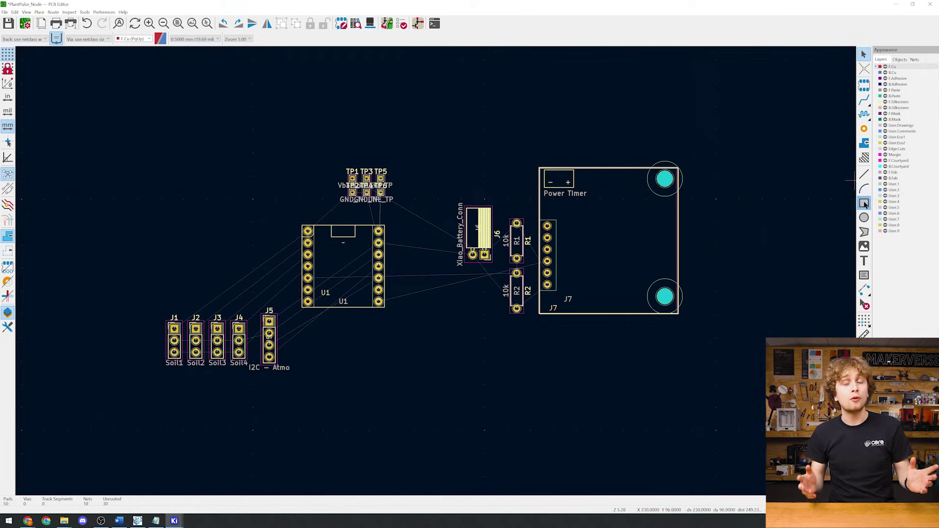
pyautogui.click(897, 143)
pyautogui.click(149, 136)
pyautogui.click(697, 398)
# Inspect the board in a maximized 3D preview
pyautogui.click(26, 12)
pyautogui.click(49, 31)
pyautogui.doubleClick(210, 82)
pyautogui.moveTo(416, 235); pyautogui.dragTo(679, 195)
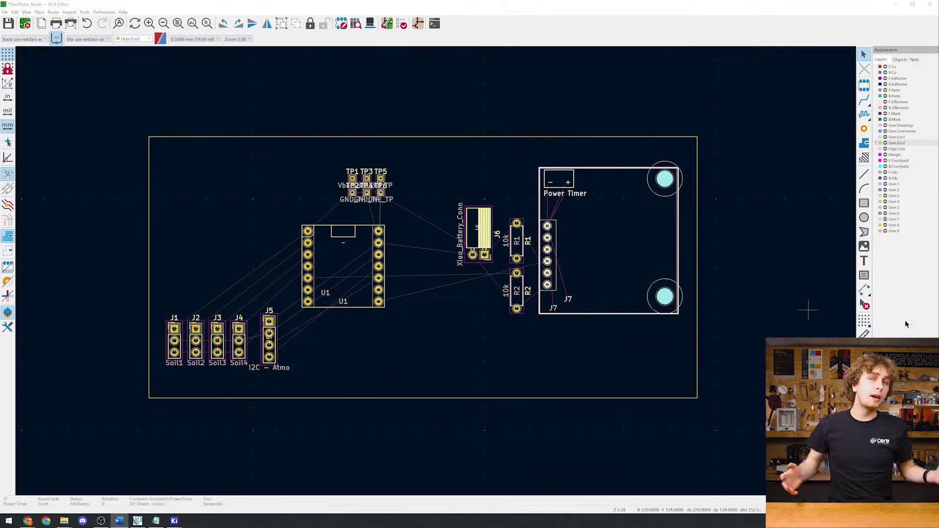
# Nudge J5 left, move the test point group down, and shift U1 up-left
pyautogui.moveTo(269, 339); pyautogui.dragTo(260, 340)
pyautogui.scroll(3, 220, 343)
pyautogui.scroll(-2, 220, 342)
pyautogui.moveTo(366, 186); pyautogui.dragTo(421, 381)
pyautogui.moveTo(343, 267); pyautogui.dragTo(234, 198)
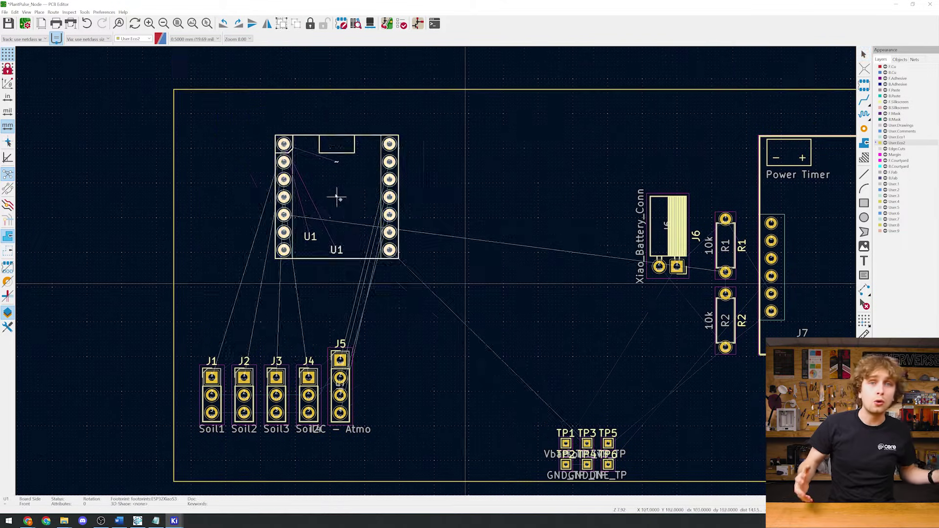
pyautogui.moveTo(302, 181); pyautogui.dragTo(274, 170)
# Line up J1–J5 in a connector row, place J6 beside U1, and save
pyautogui.moveTo(308, 395); pyautogui.dragTo(222, 304)
pyautogui.moveTo(276, 396); pyautogui.dragTo(257, 304)
pyautogui.moveTo(245, 395); pyautogui.dragTo(292, 304)
pyautogui.moveTo(212, 395); pyautogui.dragTo(326, 304)
pyautogui.moveTo(340, 387); pyautogui.dragTo(365, 298)
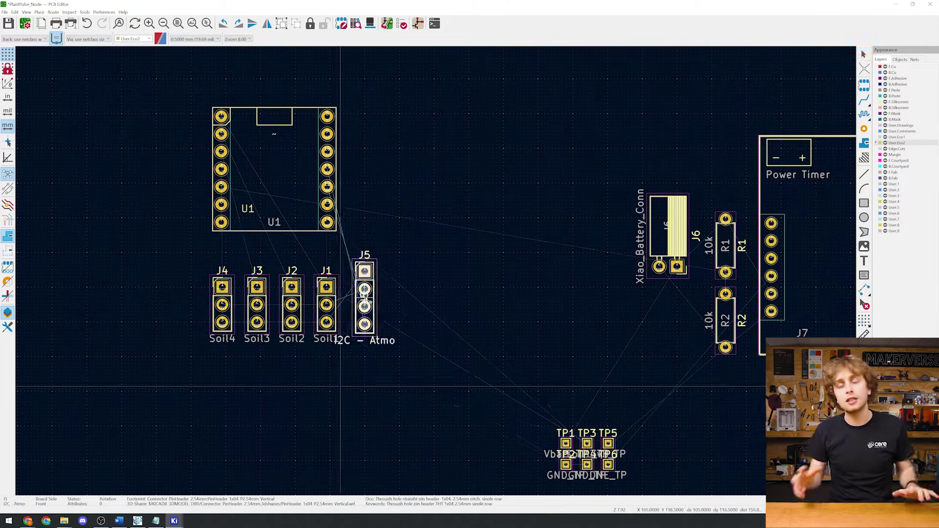
pyautogui.moveTo(667, 230); pyautogui.dragTo(383, 152)
pyautogui.moveTo(365, 303); pyautogui.dragTo(365, 320)
pyautogui.hotkey('ctrl', 's')
# Move the J7 Power Timer to the centre with R1 and R2 inside its outline
pyautogui.moveTo(802, 244); pyautogui.dragTo(486, 218)
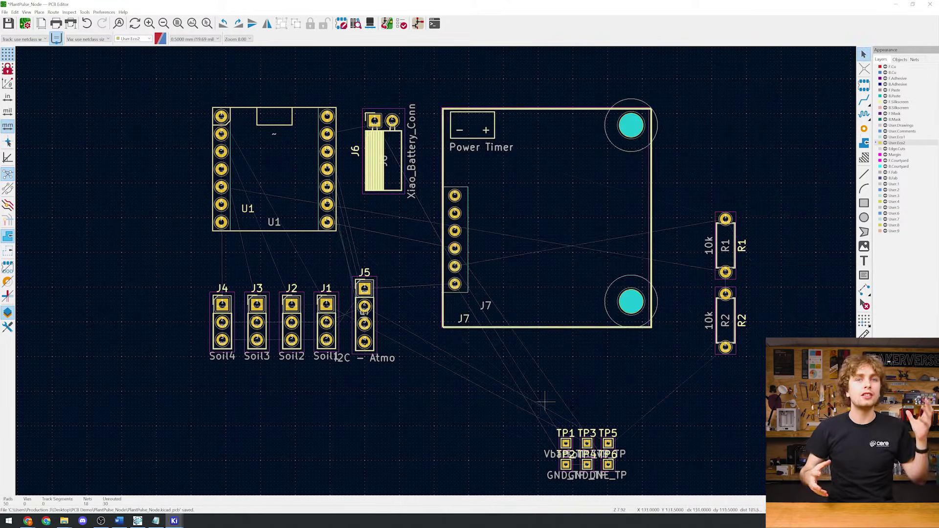
pyautogui.scroll(3, 725, 244)
pyautogui.moveTo(726, 244); pyautogui.dragTo(495, 276)
pyautogui.press('r')
pyautogui.moveTo(726, 318); pyautogui.dragTo(478, 209)
pyautogui.scroll(5, 565, 443)
pyautogui.scroll(-3, 435, 283)
# Arrange TP1–TP5 in a row on the board
pyautogui.moveTo(530, 373); pyautogui.dragTo(440, 252)
pyautogui.moveTo(561, 348); pyautogui.dragTo(519, 250)
pyautogui.click(592, 349)
pyautogui.moveTo(593, 348); pyautogui.dragTo(602, 248)
pyautogui.moveTo(561, 380); pyautogui.dragTo(443, 373)
pyautogui.moveTo(381, 195); pyautogui.dragTo(444, 411, button='middle')
pyautogui.moveTo(419, 470); pyautogui.dragTo(444, 163)
# Place TP3 Soil1_TP above J1 and TP5 3v3_TP beside J6, then edit the Vbatt_TP text
pyautogui.scroll(3, 439, 352)
pyautogui.scroll(-5, 411, 234)
pyautogui.scroll(2, 538, 274)
pyautogui.moveTo(667, 283); pyautogui.dragTo(550, 236)
pyautogui.scroll(-6, 550, 237)
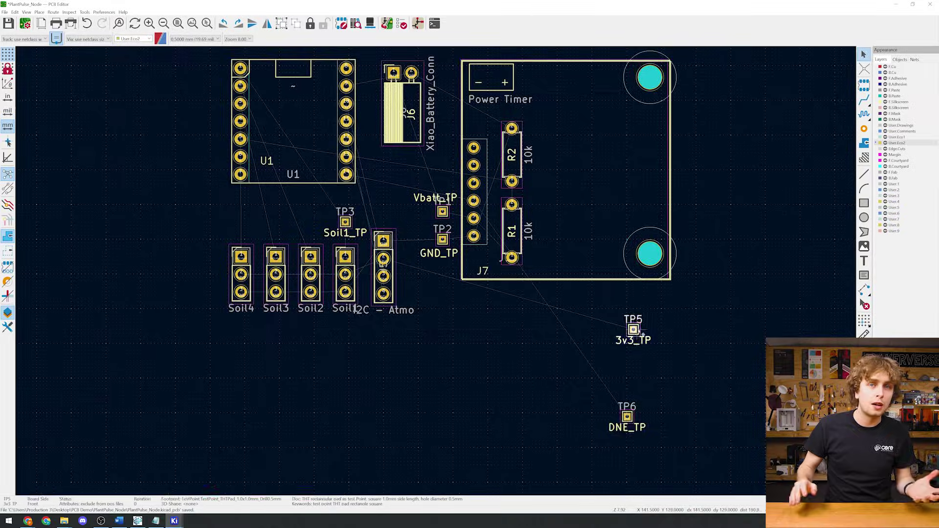
pyautogui.scroll(4, 435, 293)
pyautogui.scroll(-1, 436, 293)
pyautogui.moveTo(438, 296); pyautogui.dragTo(438, 187)
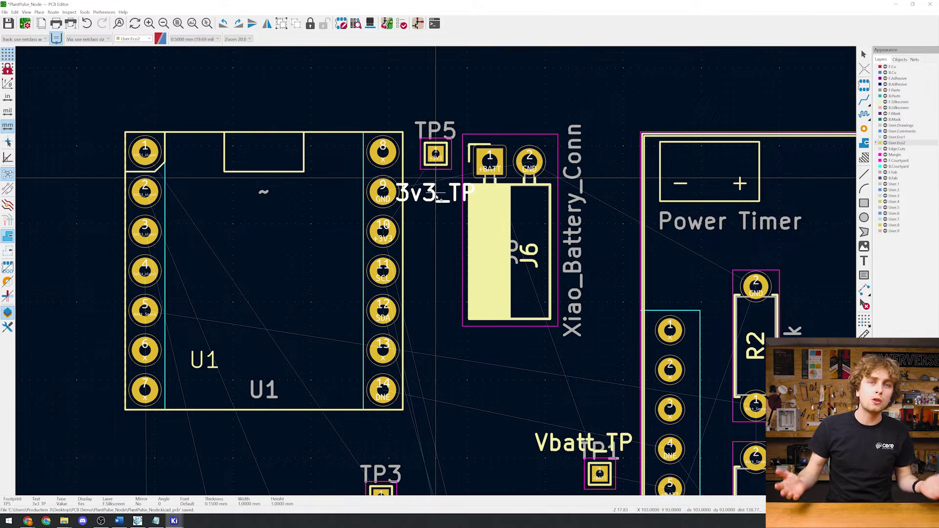
pyautogui.scroll(-3, 439, 188)
pyautogui.scroll(5, 414, 341)
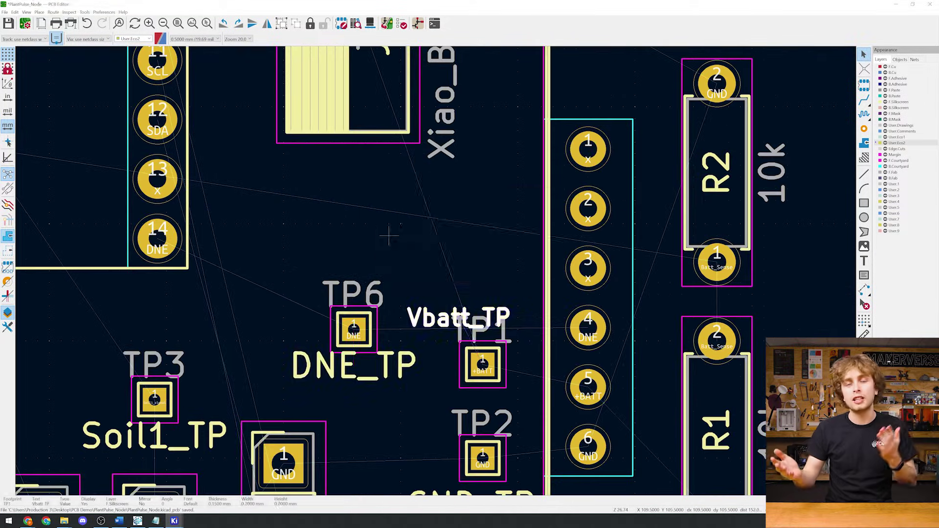
pyautogui.press('e')
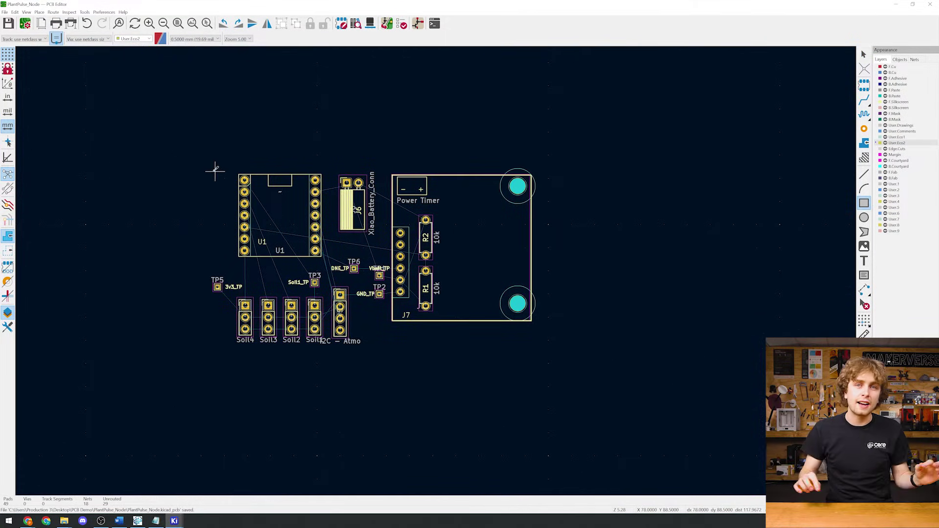
# Draw a trial rectangle around the parts, then delete it
pyautogui.click(210, 169)
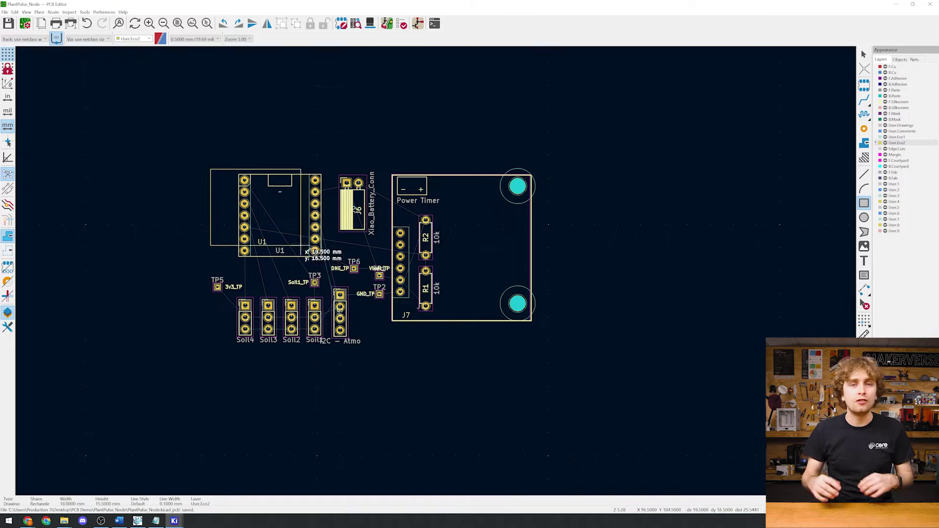
pyautogui.click(541, 351)
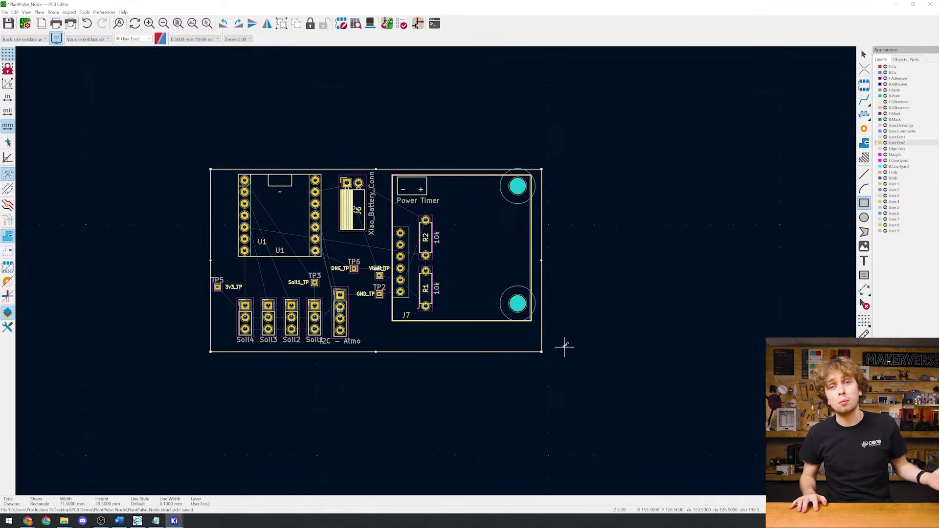
pyautogui.press('Escape')
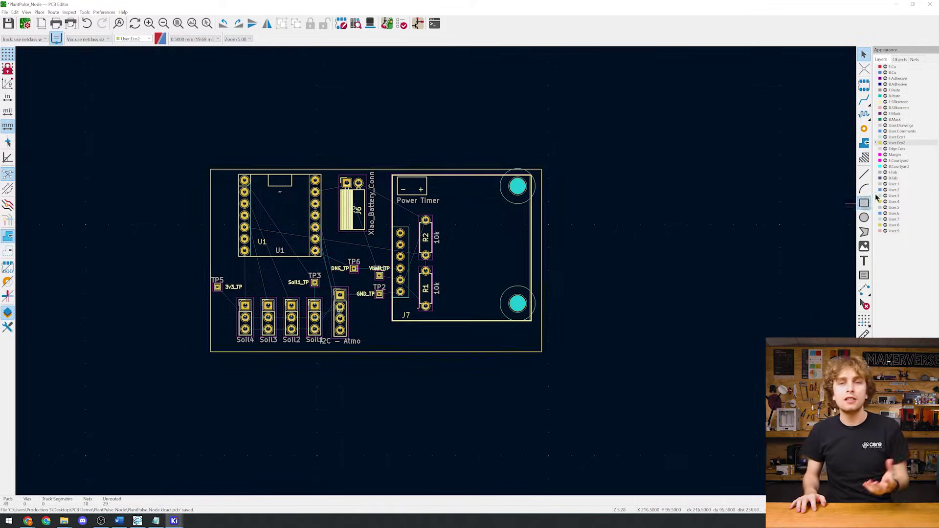
pyautogui.click(542, 242)
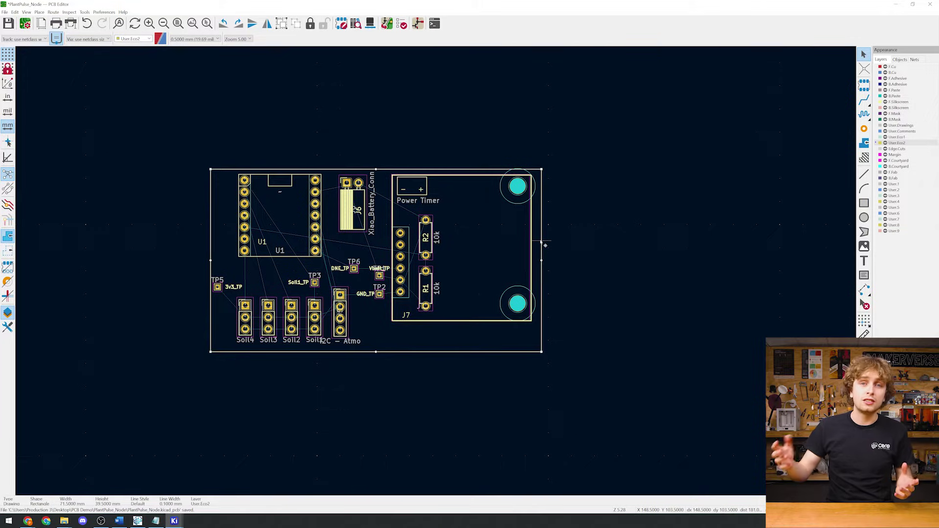
pyautogui.press('Delete')
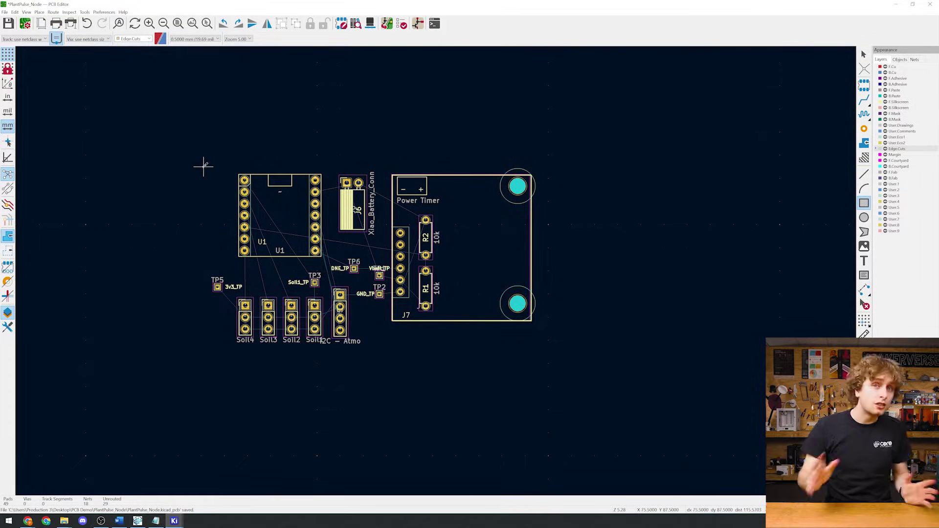
# Complete the 74.5 × 40 mm Edge.Cuts outline and check it in a tilted 3D view
pyautogui.click(548, 351)
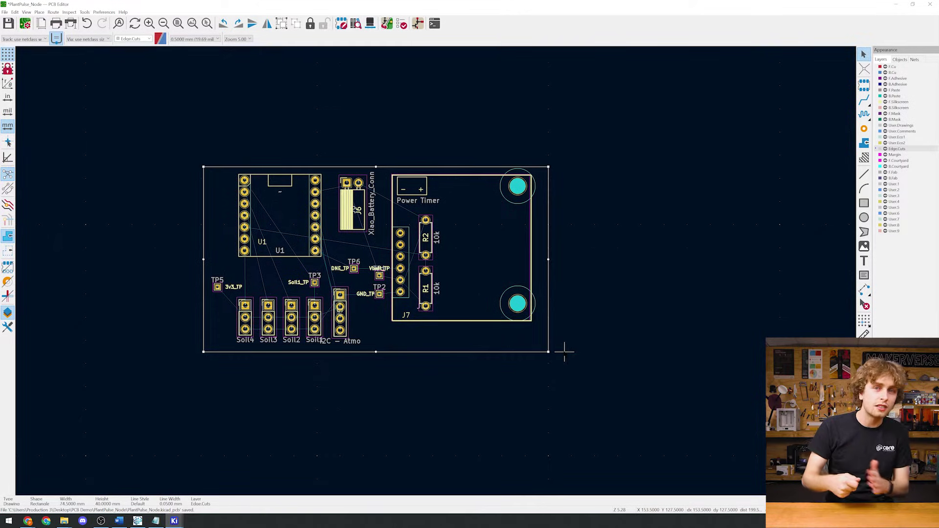
pyautogui.hotkey('alt', '3')
pyautogui.moveTo(562, 348); pyautogui.dragTo(396, 287)
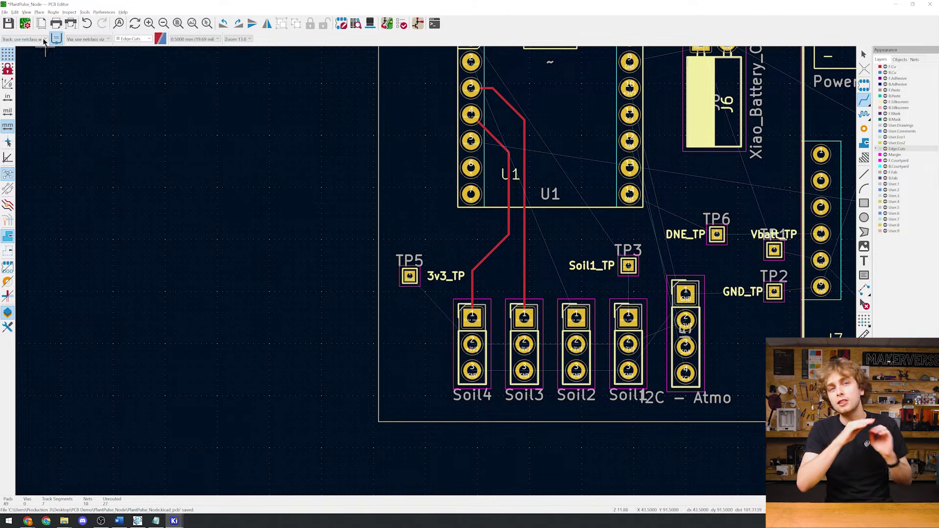
# Add a 1 mm track width and route +3V3 from Soil4 via the I2C pad to U1 pin 10
pyautogui.click(4, 12)
pyautogui.click(29, 156)
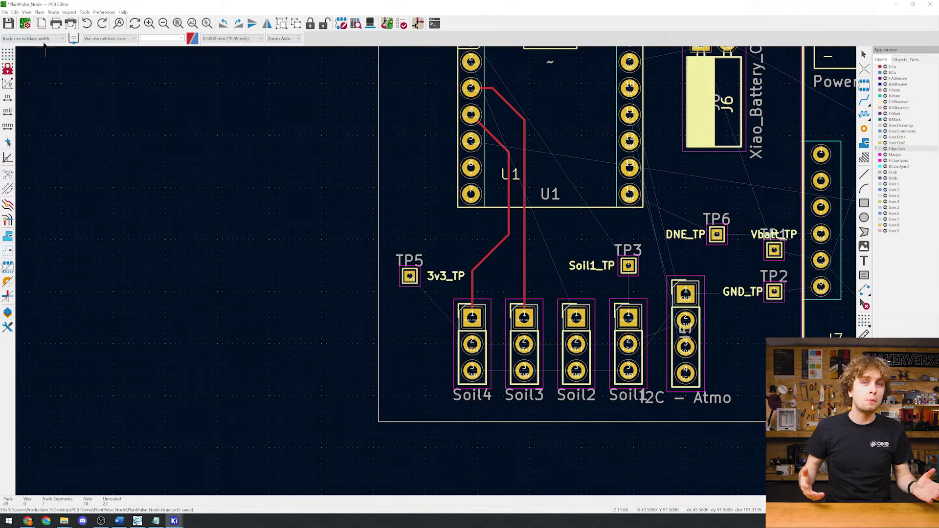
pyautogui.click(472, 344)
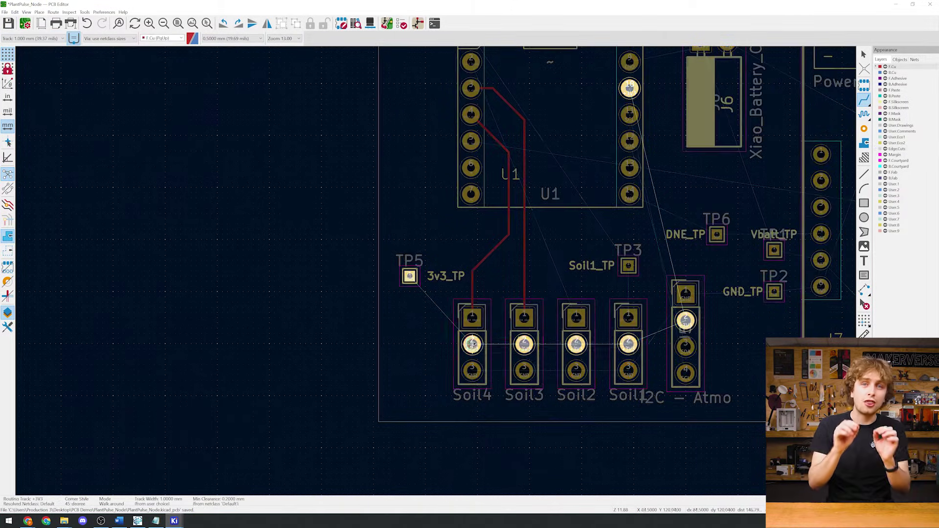
pyautogui.click(659, 332)
pyautogui.click(599, 384)
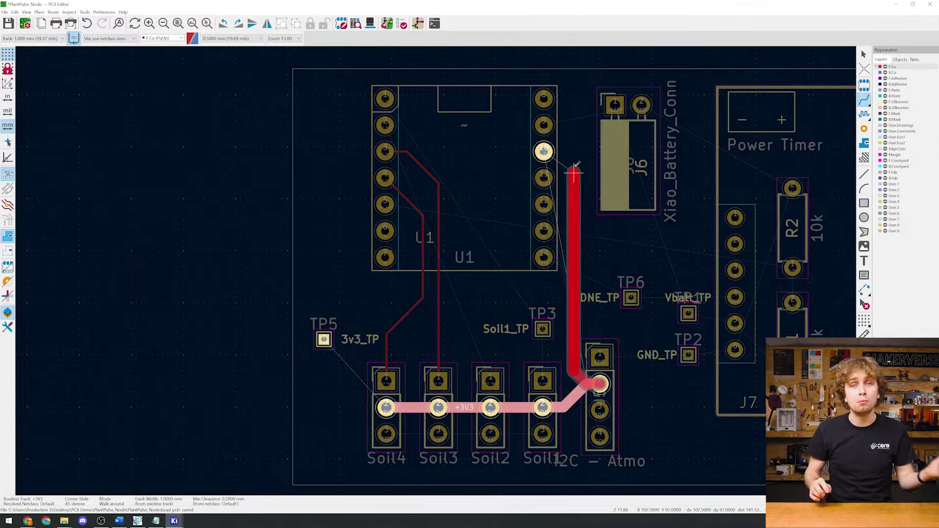
pyautogui.click(574, 155)
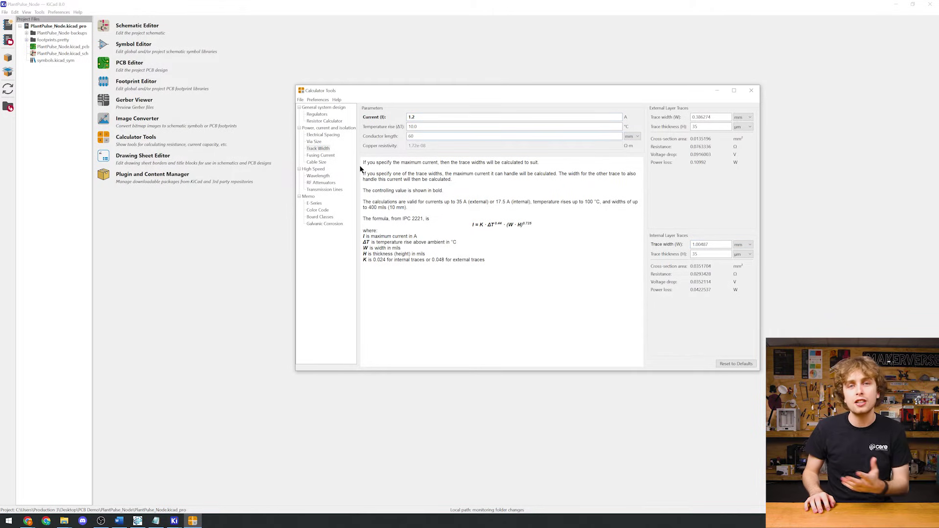
# Close the trace width calculator and bring the soil connectors and test points into view
pyautogui.click(751, 90)
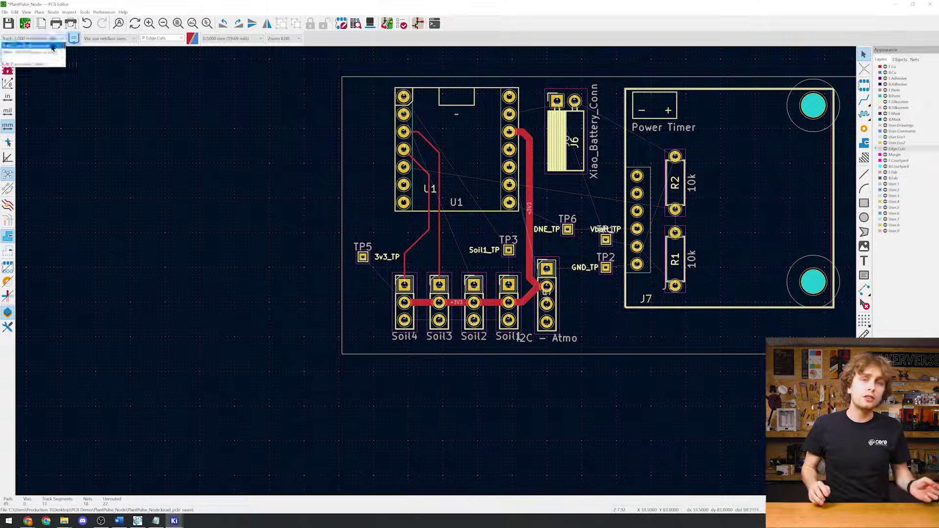
pyautogui.scroll(4, 405, 283)
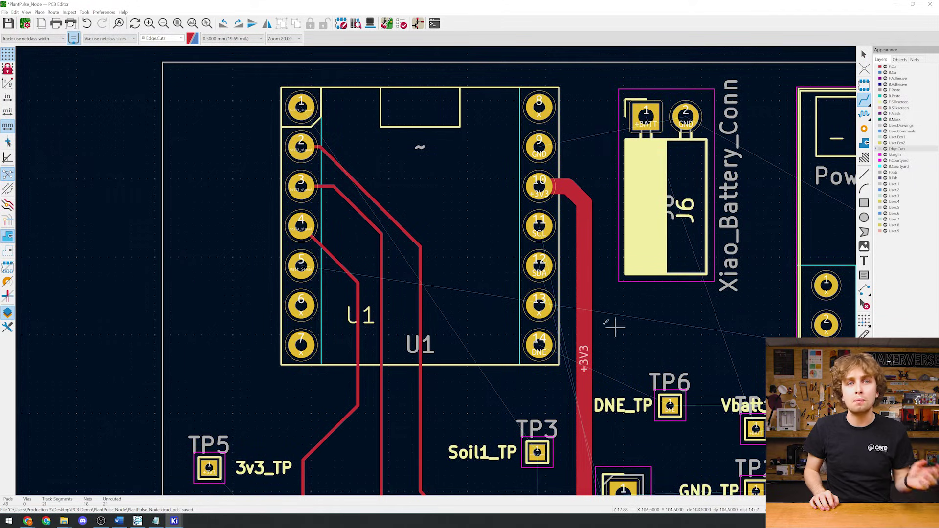
pyautogui.scroll(-5, 615, 327)
pyautogui.scroll(5, 440, 245)
pyautogui.moveTo(615, 327); pyautogui.dragTo(558, 241, button='middle')
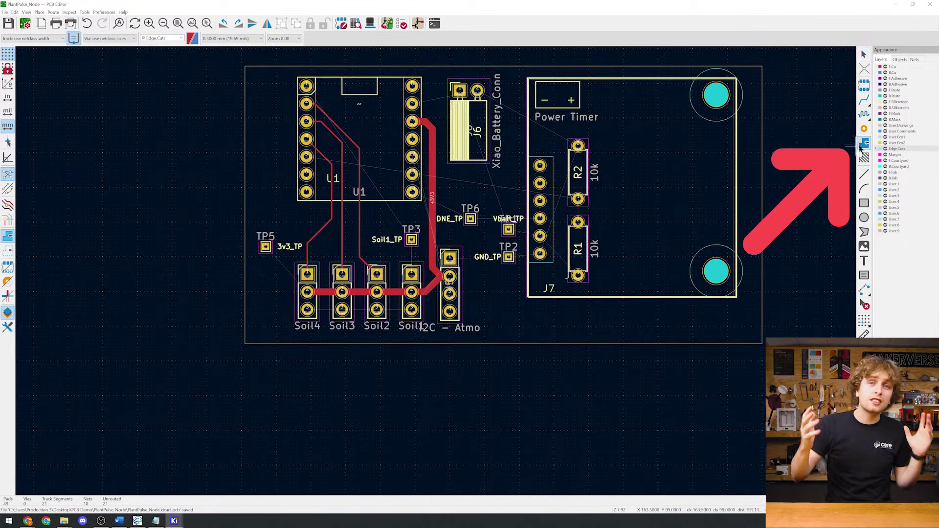
pyautogui.moveTo(217, 56); pyautogui.dragTo(209, 88, button='middle')
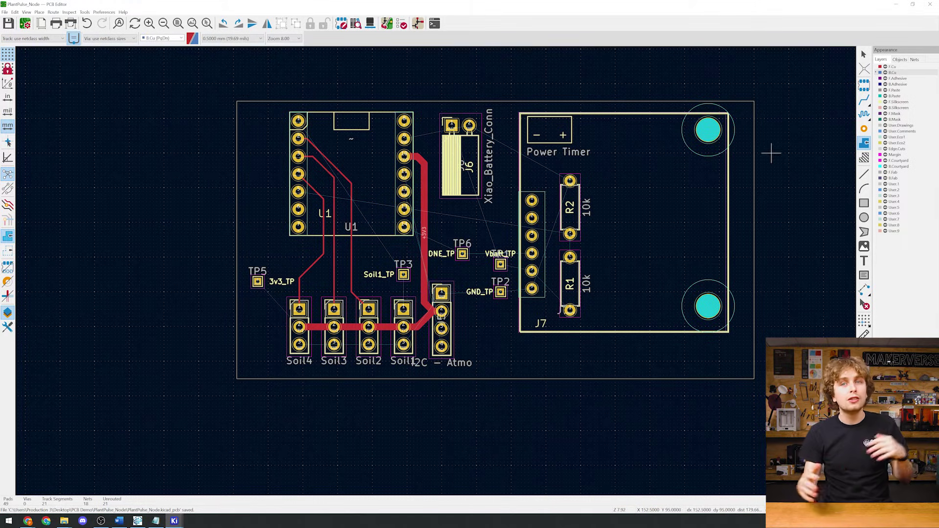
# Draw a copper zone outline spanning the whole board, then fit the board in view
pyautogui.click(203, 94)
pyautogui.press('Return')
pyautogui.click(768, 95)
pyautogui.click(766, 388)
pyautogui.click(226, 389)
pyautogui.doubleClick(205, 111)
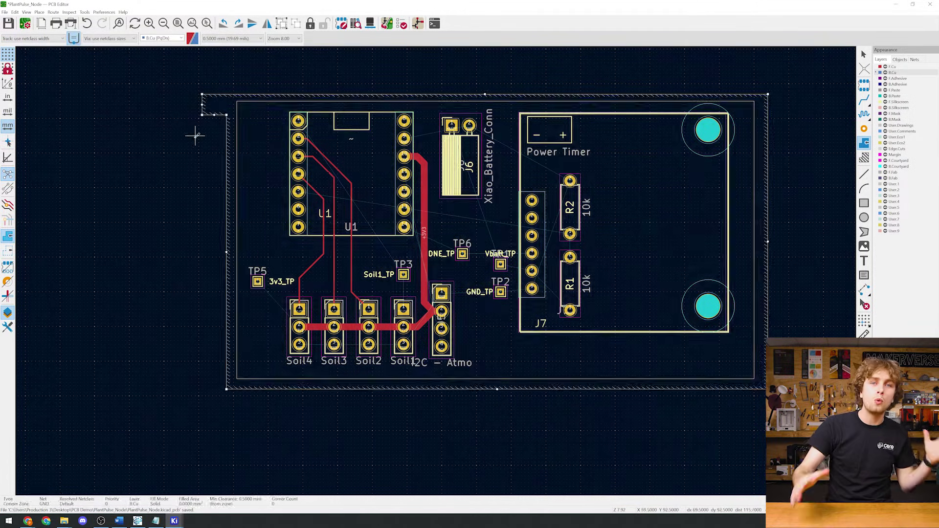
pyautogui.scroll(5, 604, 155)
pyautogui.click(178, 23)
# Show pours as outlines, rotate J5 by 180 degrees and reroute +3V3 onto its pad 2
pyautogui.click(352, 353)
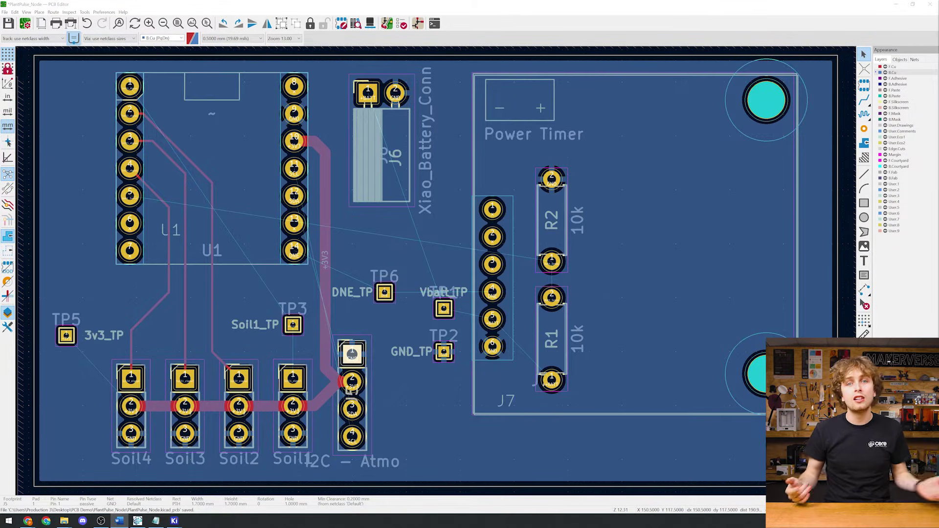
pyautogui.click(7, 251)
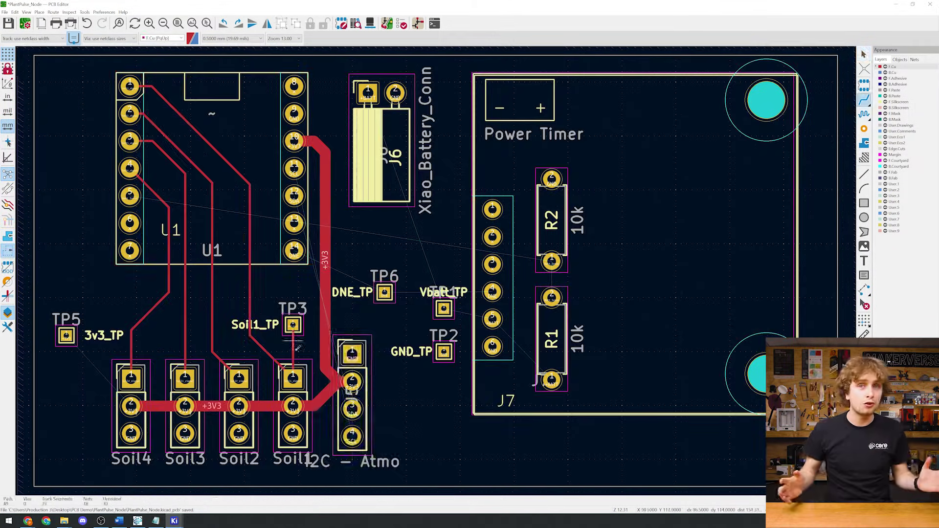
pyautogui.press('r')
pyautogui.press('r')
pyautogui.click(329, 374)
pyautogui.scroll(6, 328, 374)
pyautogui.moveTo(434, 235); pyautogui.dragTo(377, 246)
pyautogui.scroll(-8, 377, 245)
# Route a new track from U1 around the top of the board to R2
pyautogui.press('x')
pyautogui.click(276, 148)
pyautogui.click(557, 211)
pyautogui.scroll(3, 418, 221)
pyautogui.scroll(-3, 418, 221)
pyautogui.scroll(8, 532, 282)
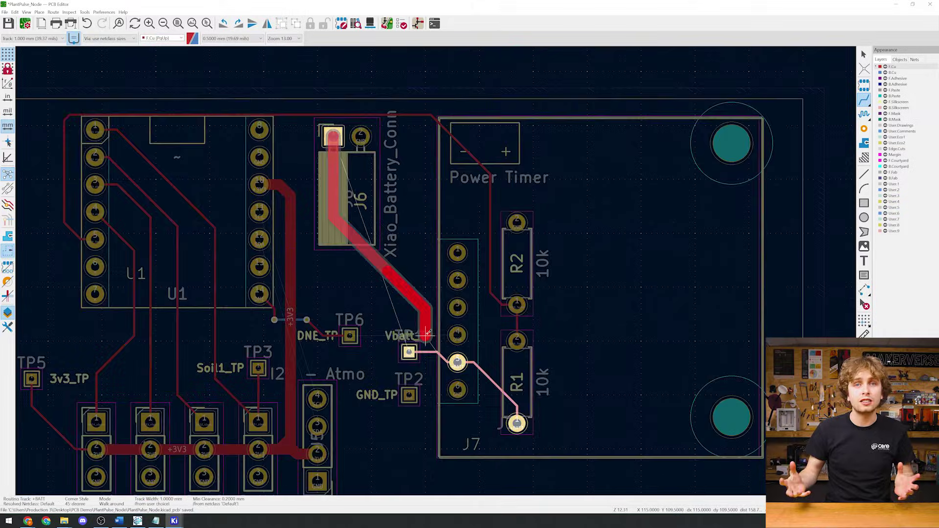
# Join Vbatt_TP to the main +BATT track and route +3V3 from U1 pin 10 past the test points
pyautogui.click(532, 286)
pyautogui.click(438, 266)
pyautogui.scroll(-3, 479, 418)
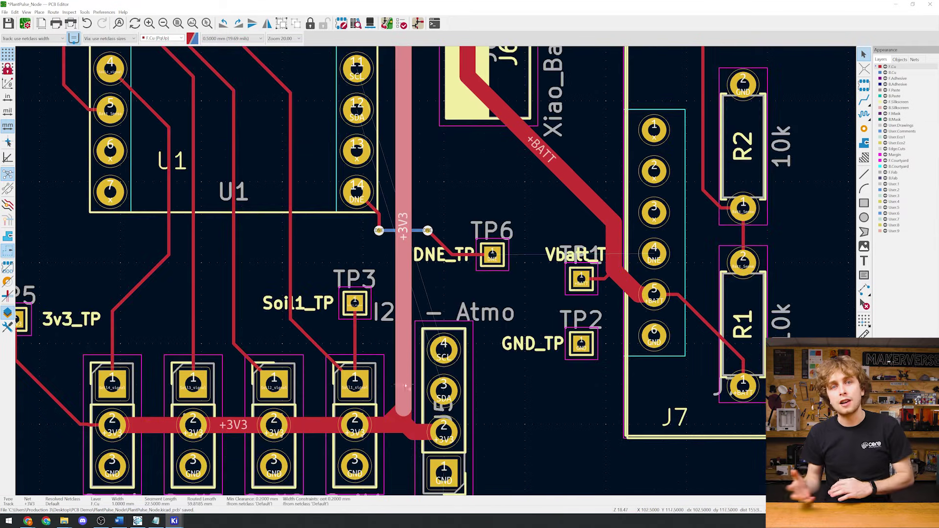
pyautogui.click(480, 418)
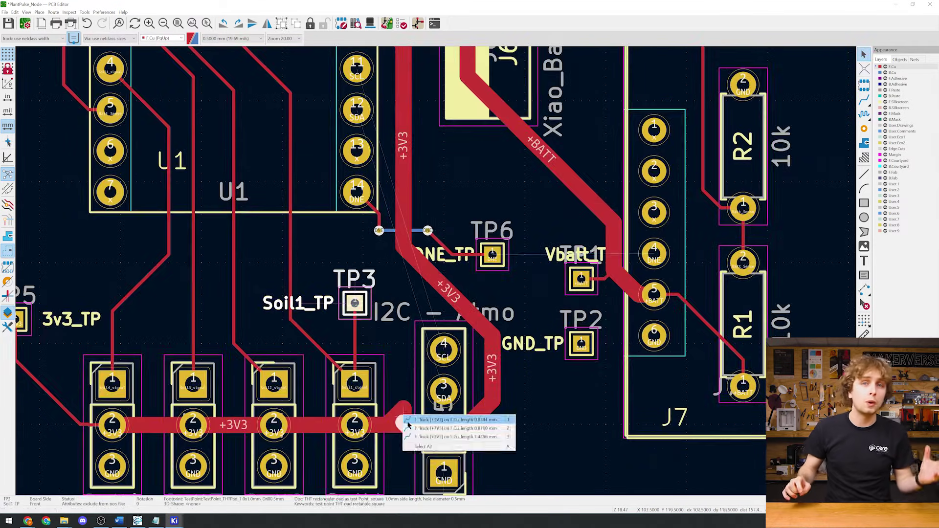
pyautogui.moveTo(479, 418); pyautogui.dragTo(513, 474, button='middle')
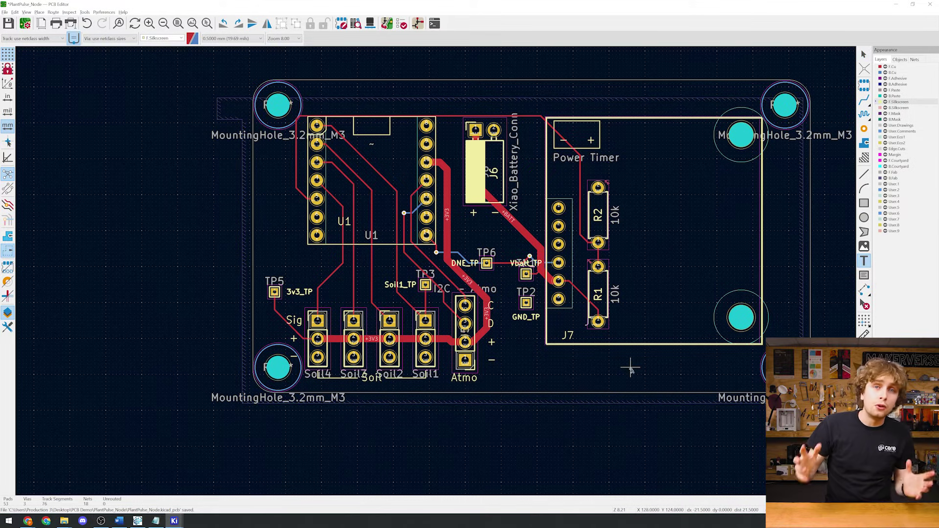
# Pick the spot on the board where the new label goes
pyautogui.click(631, 368)
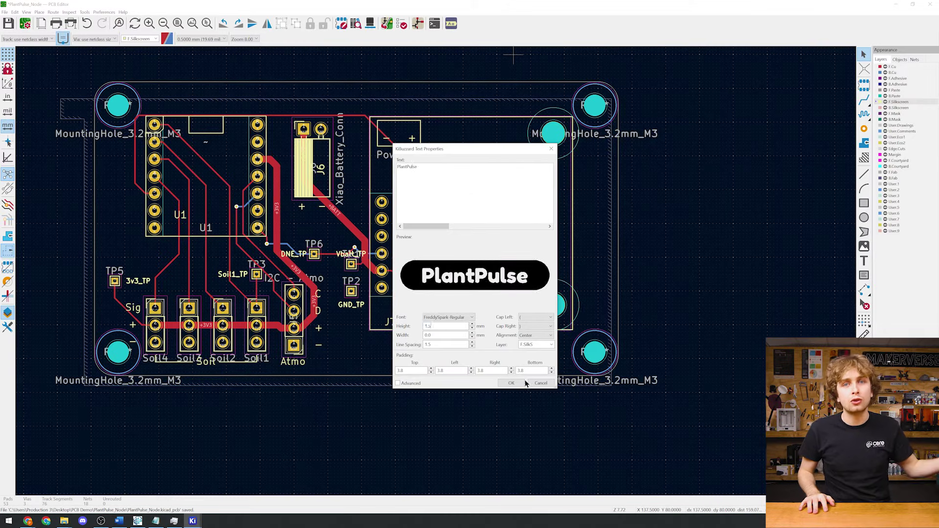
# Place the PlantPulse badge, add the designer's name label and place the leaf logo
pyautogui.click(511, 383)
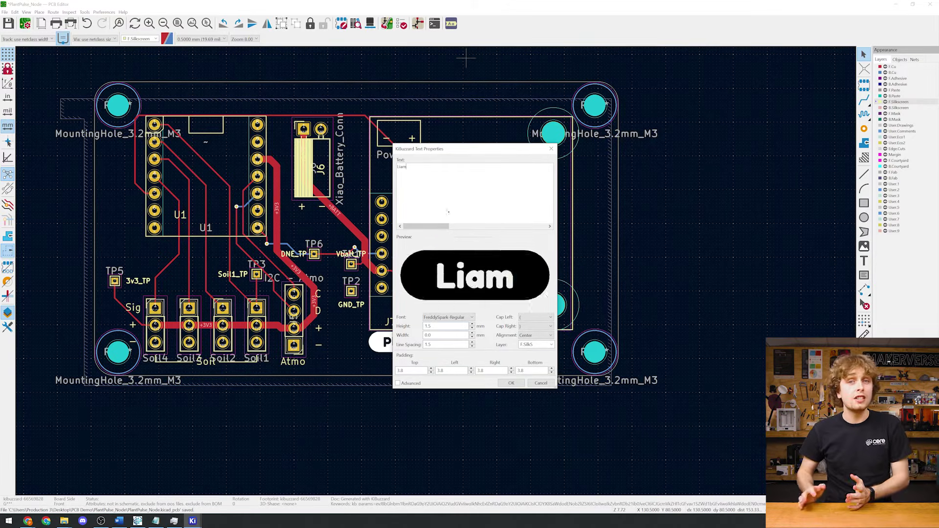
pyautogui.write('Howell')
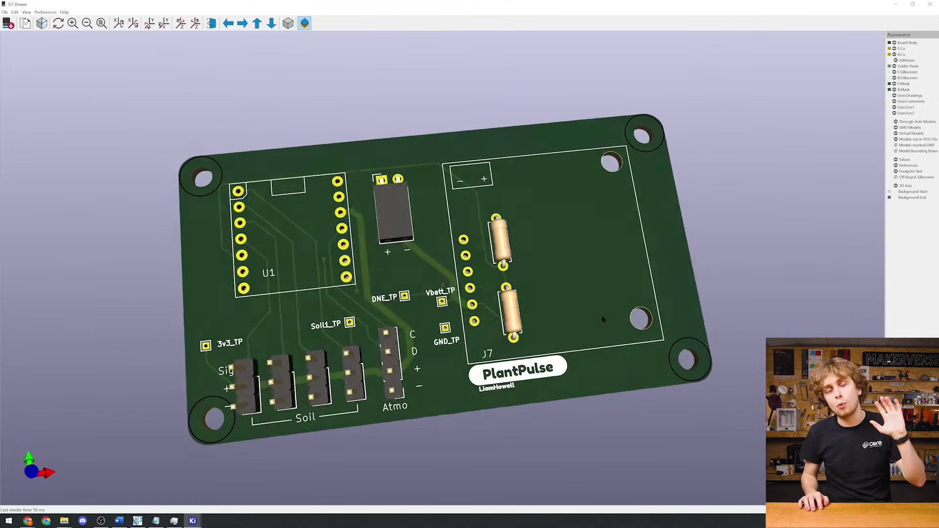
pyautogui.scroll(5, 609, 313)
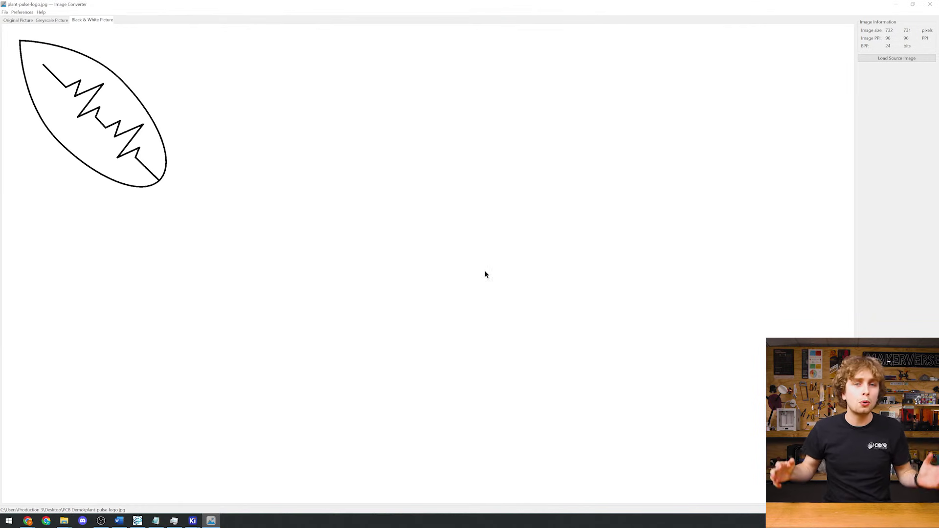
pyautogui.click(929, 4)
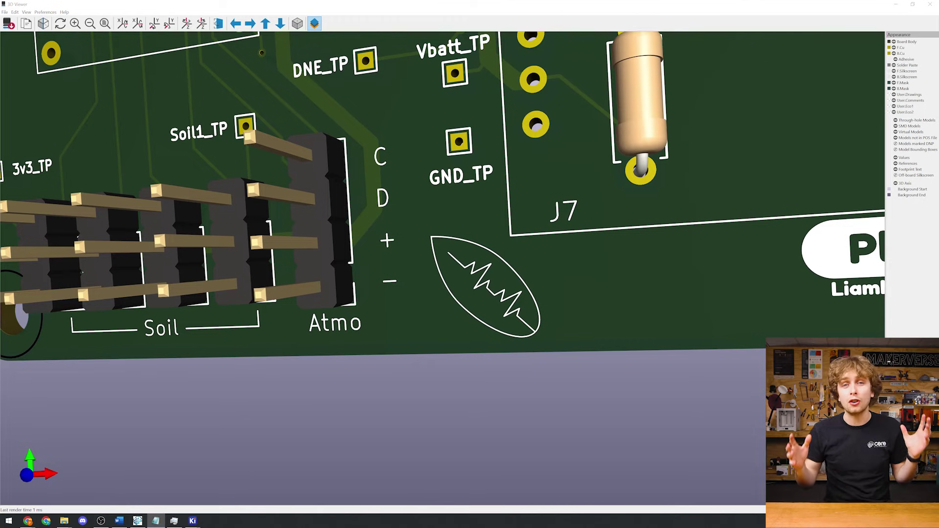
pyautogui.hotkey('alt', 'Tab')
# Run DRC, exclude the two courtyard-overlap errors one by one, then clear the exclusions
pyautogui.click(401, 23)
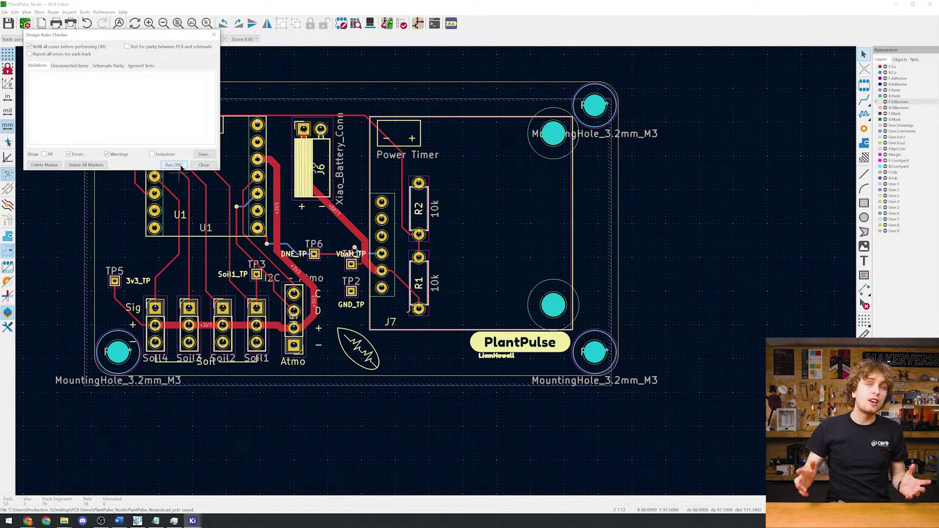
pyautogui.click(174, 165)
pyautogui.click(49, 84)
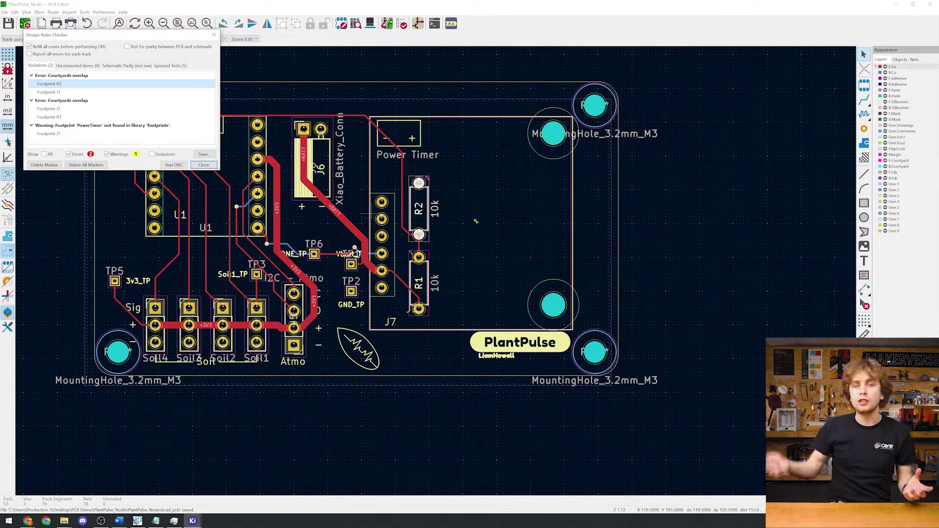
pyautogui.rightClick(47, 86)
pyautogui.click(84, 90)
pyautogui.rightClick(87, 83)
pyautogui.click(130, 89)
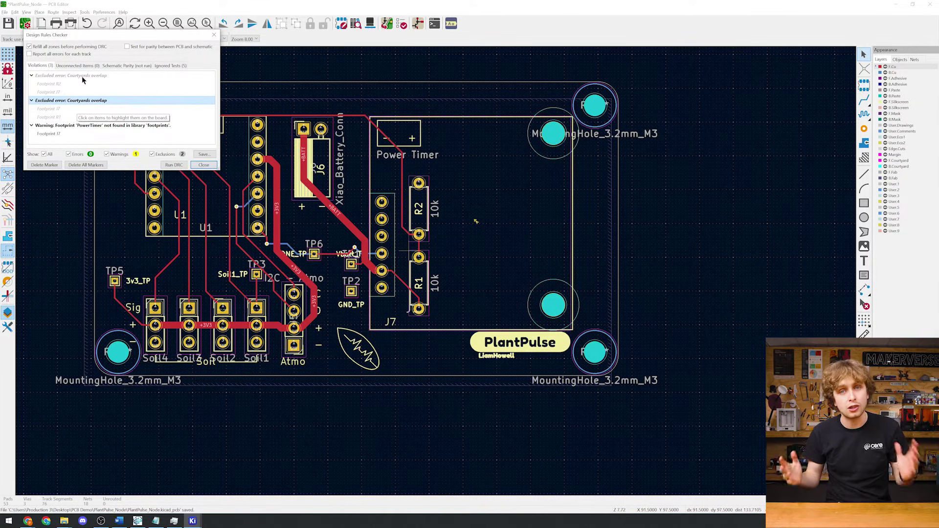
pyautogui.rightClick(83, 74)
pyautogui.click(86, 90)
pyautogui.press('Escape')
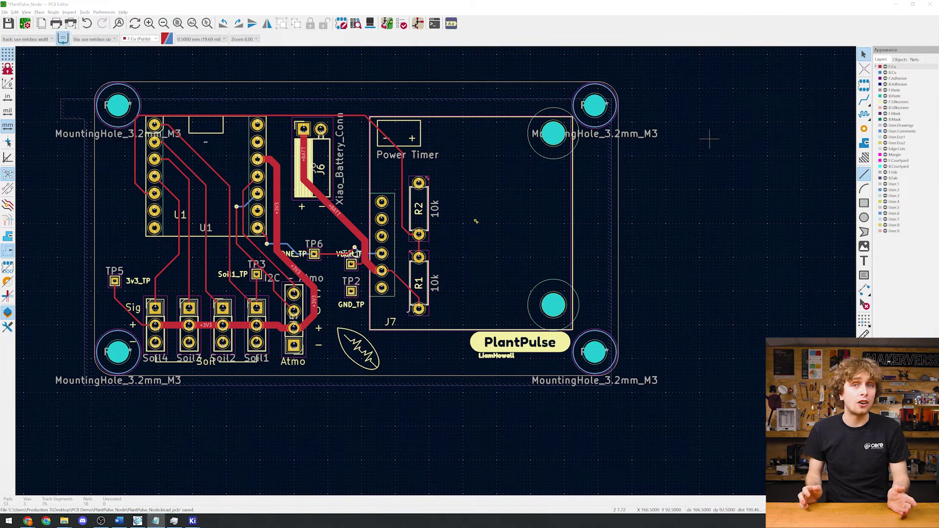
# Rerun DRC and exclude both courtyard-overlap errors at once
pyautogui.click(402, 24)
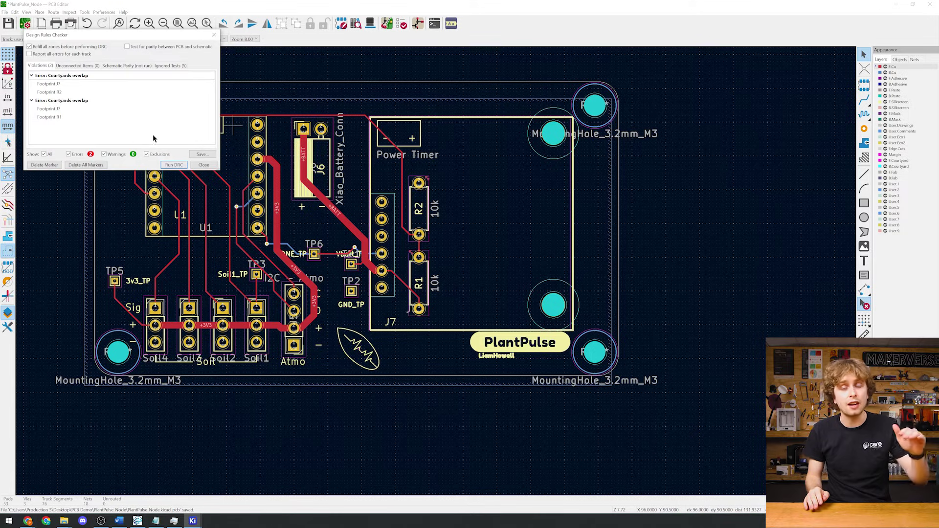
pyautogui.press('Escape')
pyautogui.click(402, 24)
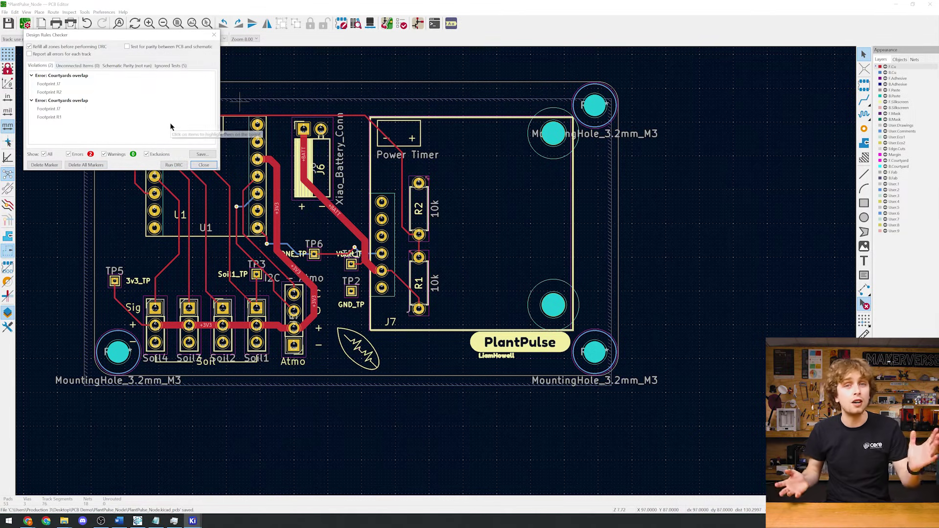
pyautogui.rightClick(77, 75)
pyautogui.click(113, 98)
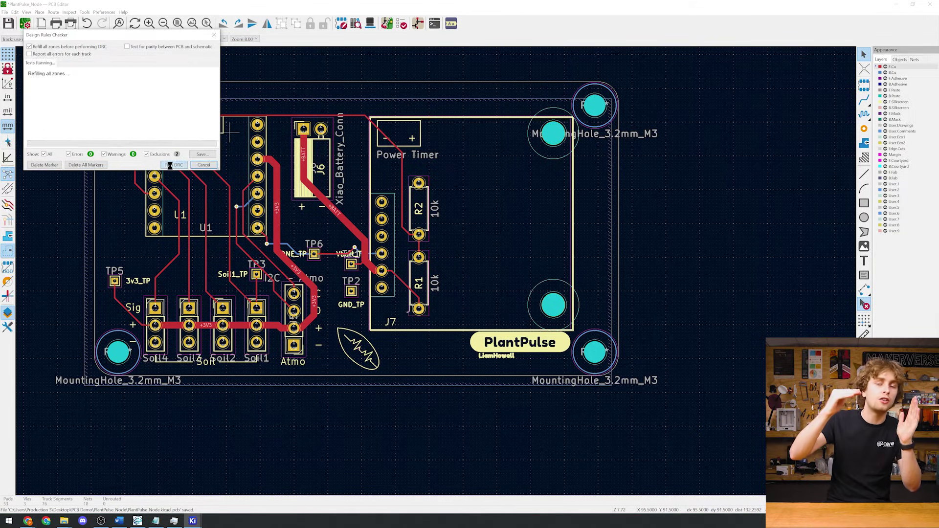
# Close the checker and view the finished board at an angle in the 3D Viewer
pyautogui.click(203, 165)
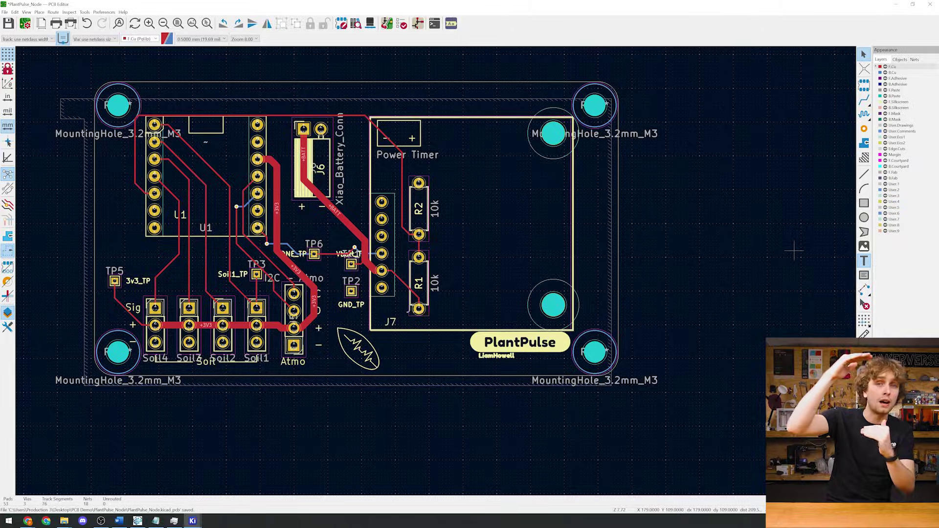
pyautogui.hotkey('alt', '3')
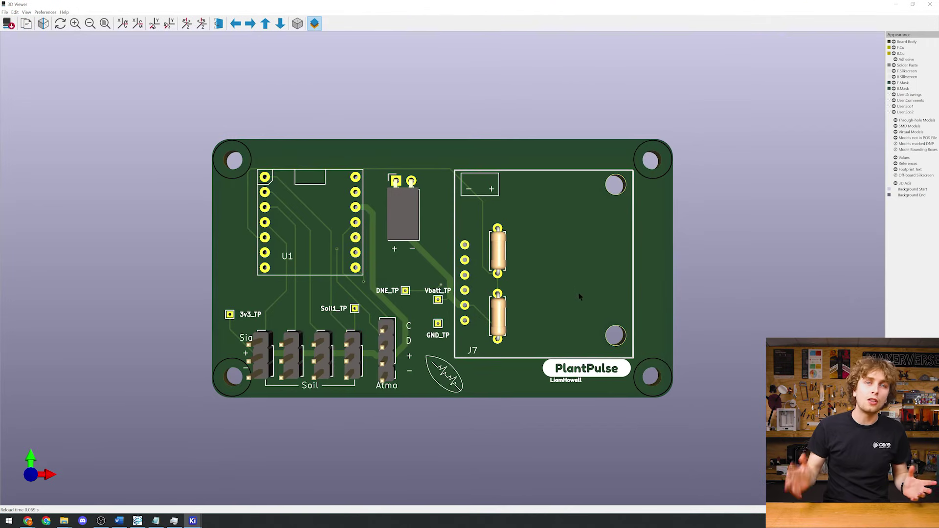
pyautogui.moveTo(579, 270); pyautogui.dragTo(665, 254)
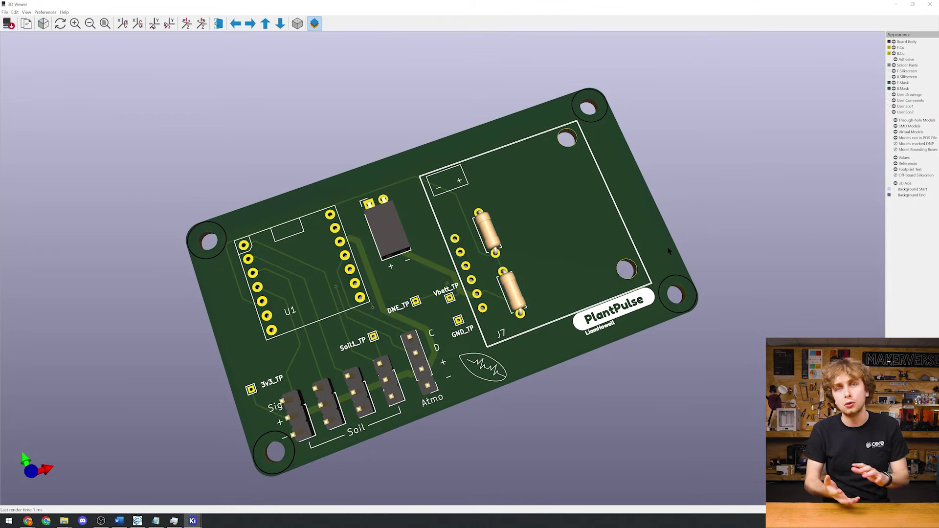
# Plot the Gerbers into the gerbers folder and generate the drill files
pyautogui.click(931, 4)
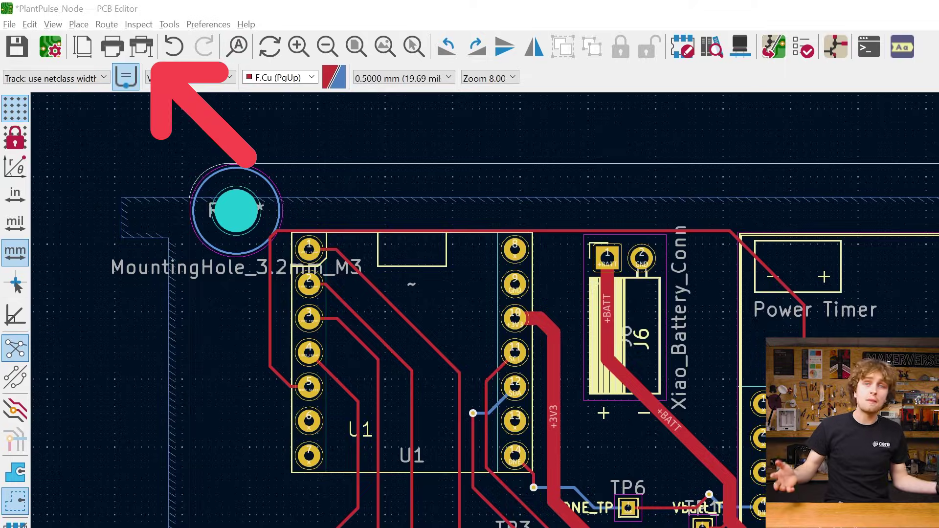
pyautogui.click(139, 48)
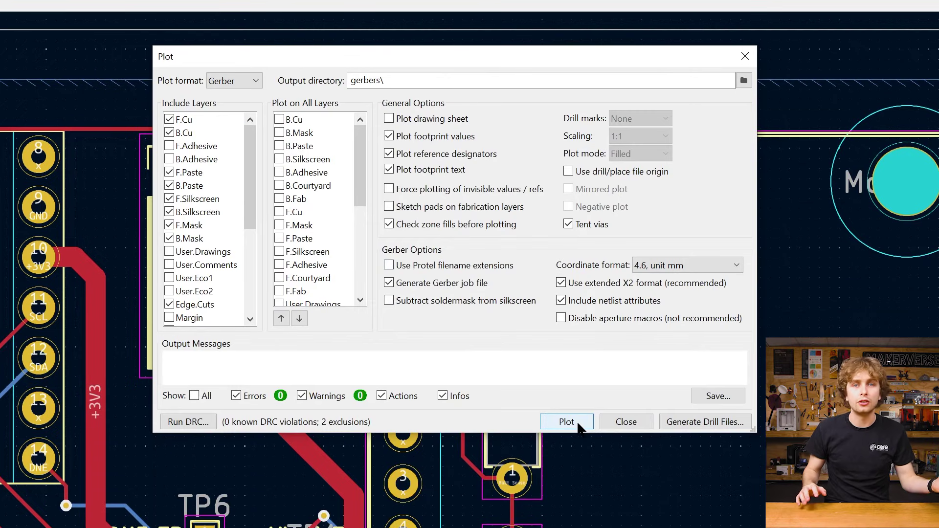
pyautogui.click(566, 421)
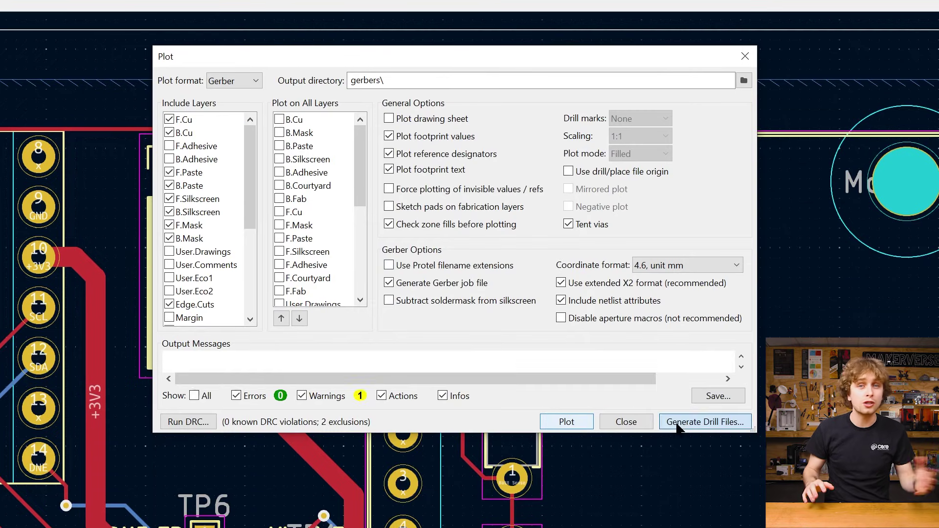
pyautogui.click(704, 422)
pyautogui.click(555, 436)
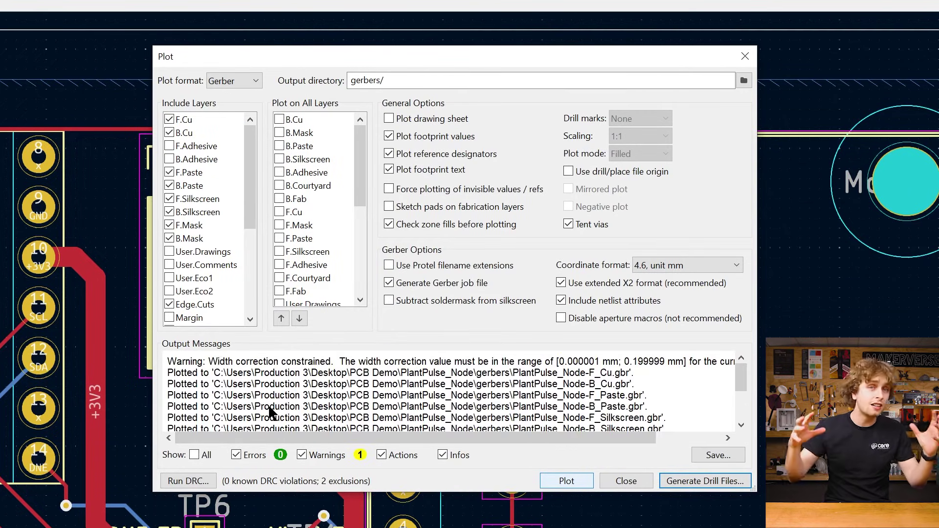
pyautogui.hscroll(5, 271, 413)
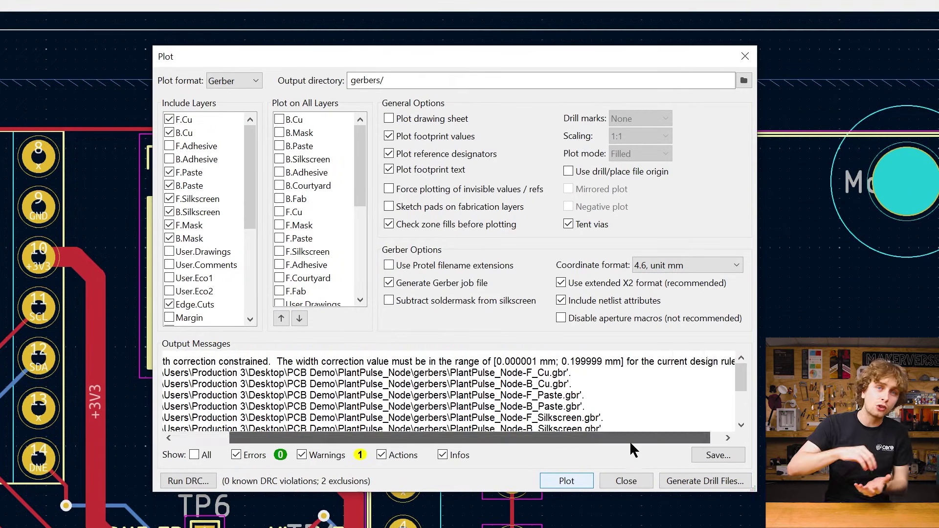
pyautogui.hscroll(-5, 271, 413)
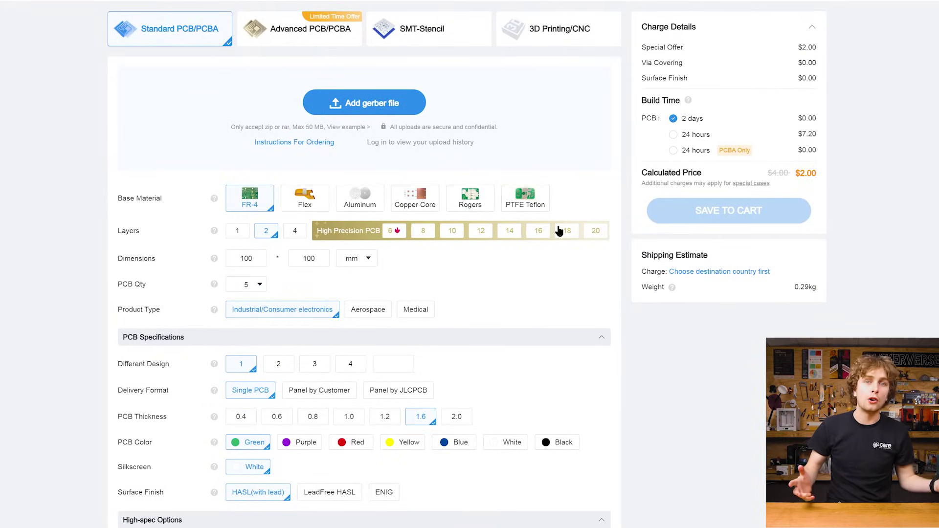
# Upload PlantPulse_gerbers.zip via Add gerber file on the JLCPCB quote page
pyautogui.scroll(-8, 371, 517)
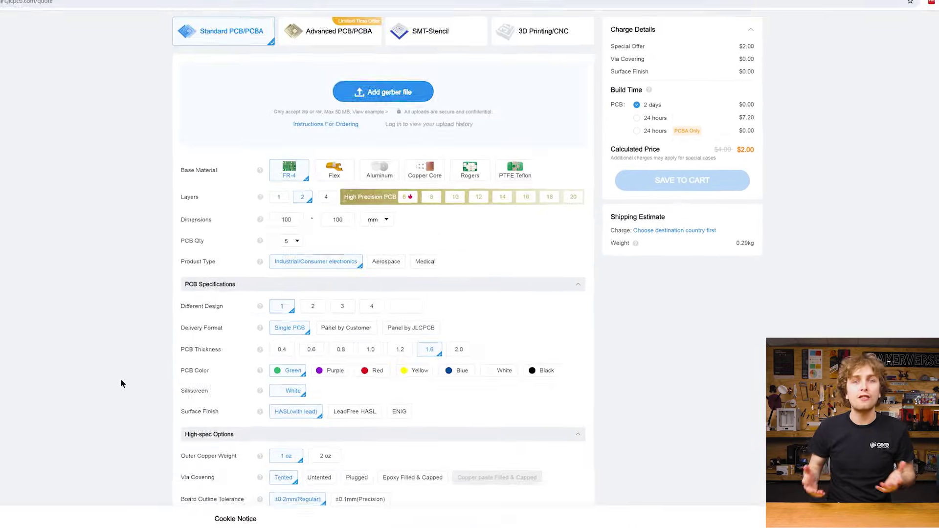
pyautogui.click(383, 92)
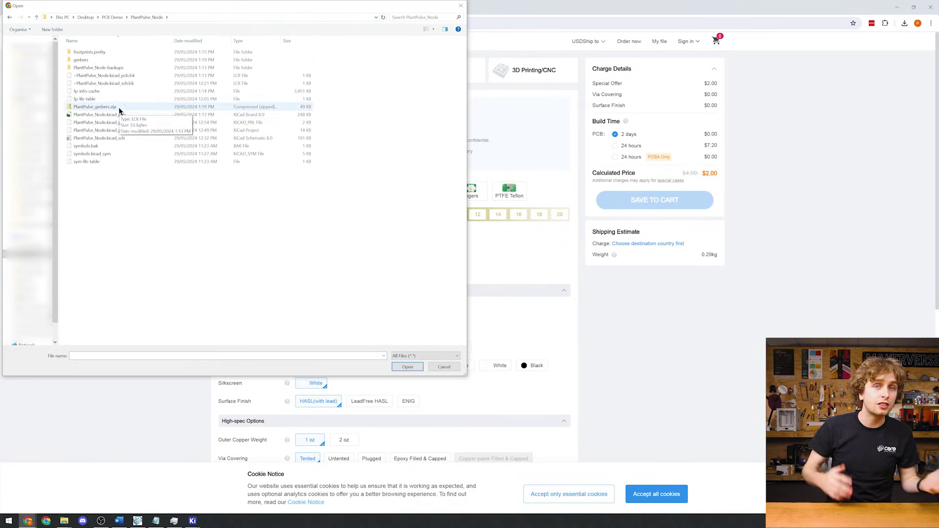
pyautogui.doubleClick(120, 116)
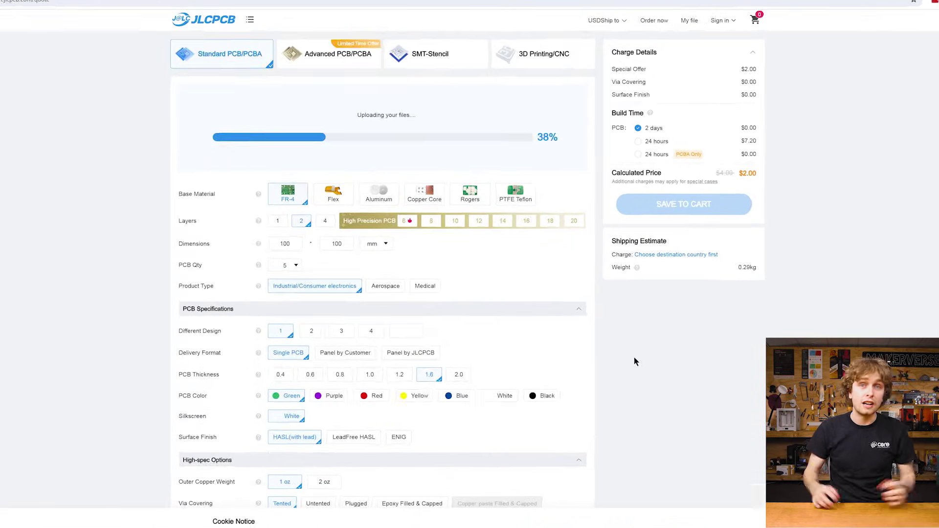